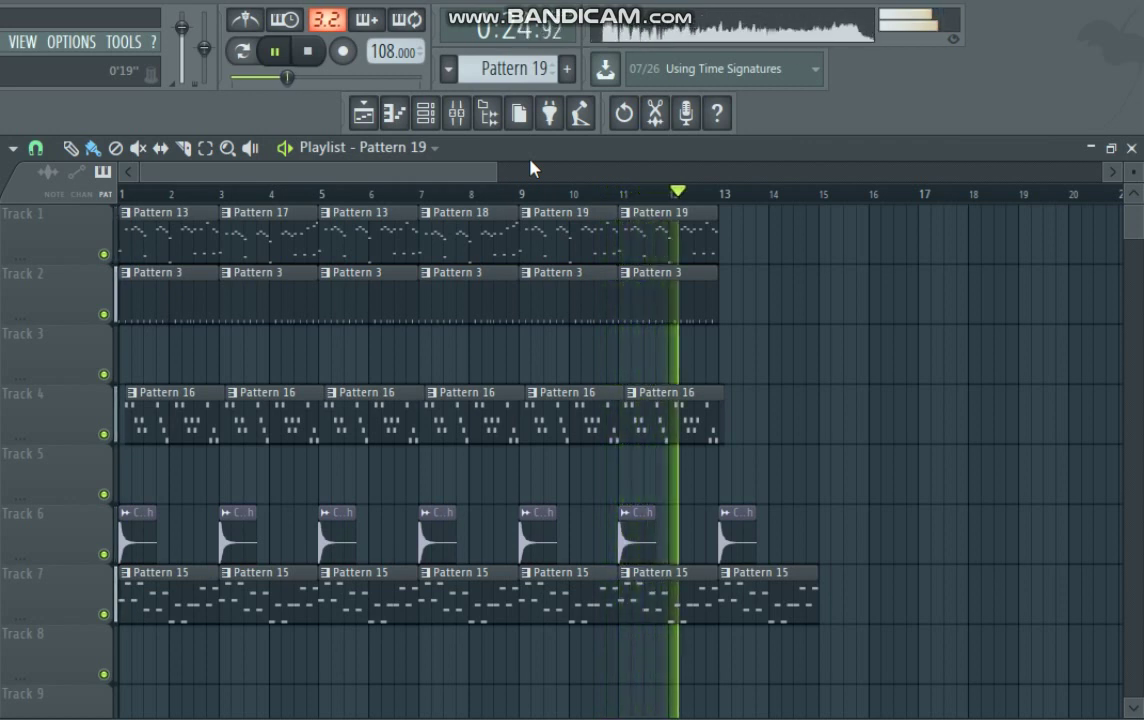
Delete the extra Pattern 15 clip at bar 13 on track 7
{"action": "right_click", "coordinate": [815, 598]}
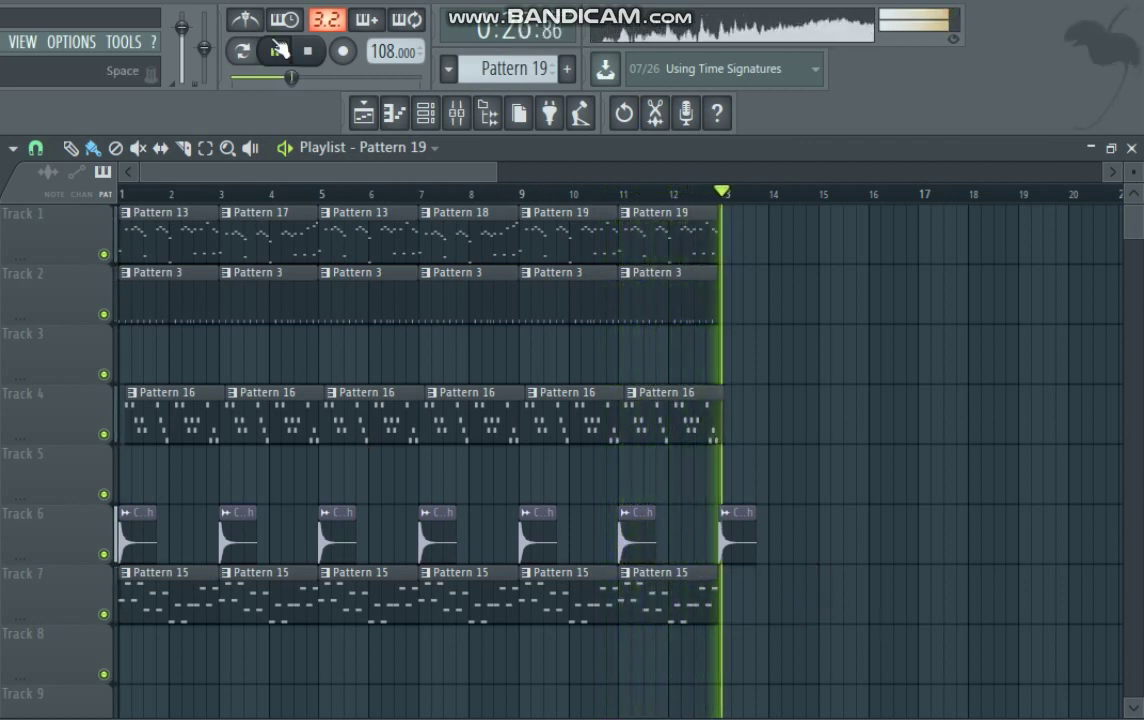
Solo track 1 and play its patterns from bar 1
{"action": "right_click", "coordinate": [106, 255]}
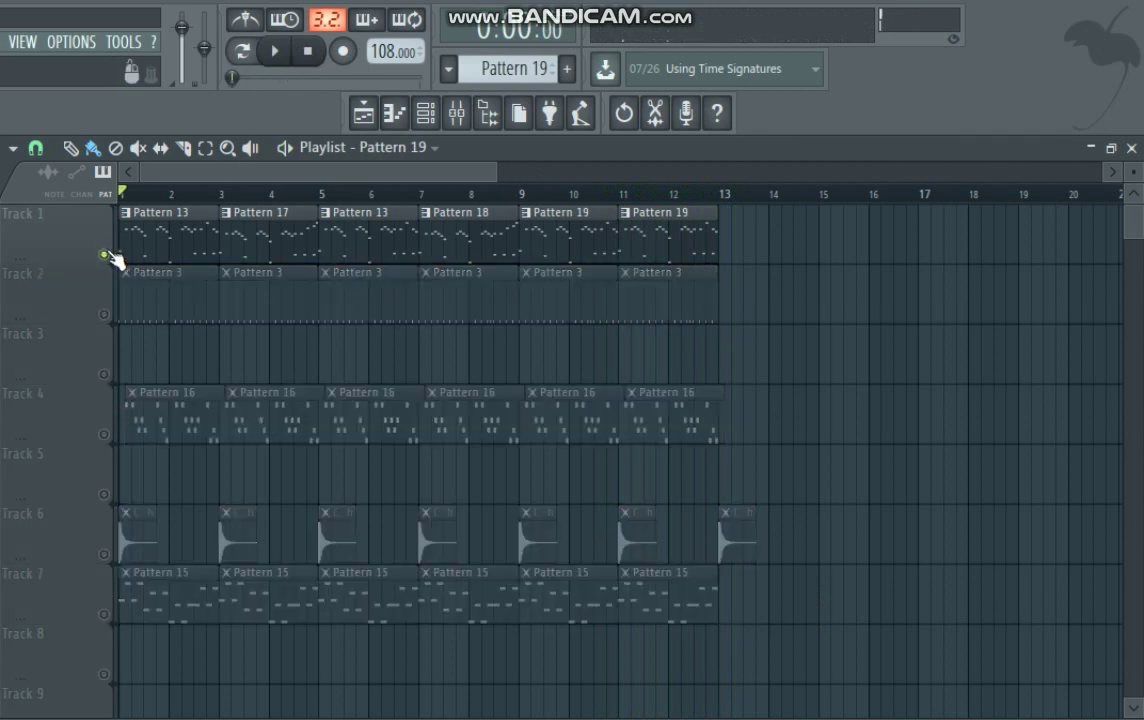
{"action": "scroll", "coordinate": [228, 232], "scroll_direction": "up", "scroll_amount": 4, "text": "ctrl"}
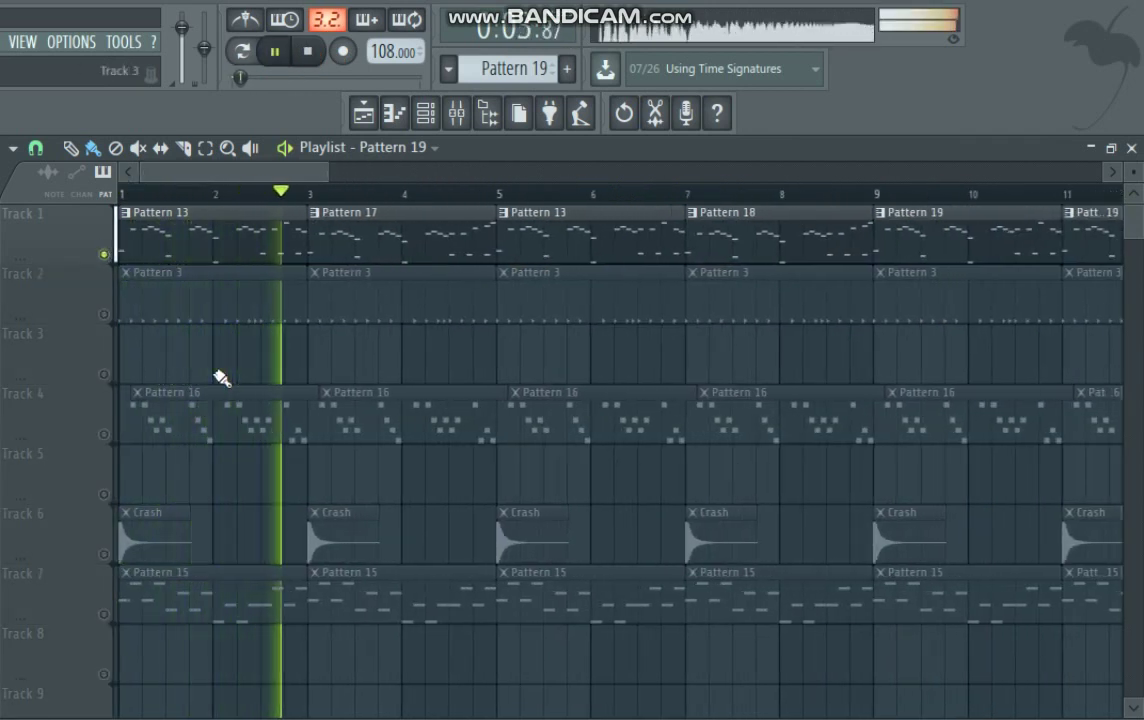
{"action": "left_click_drag", "start_coordinate": [473, 304], "coordinate": [412, 360]}
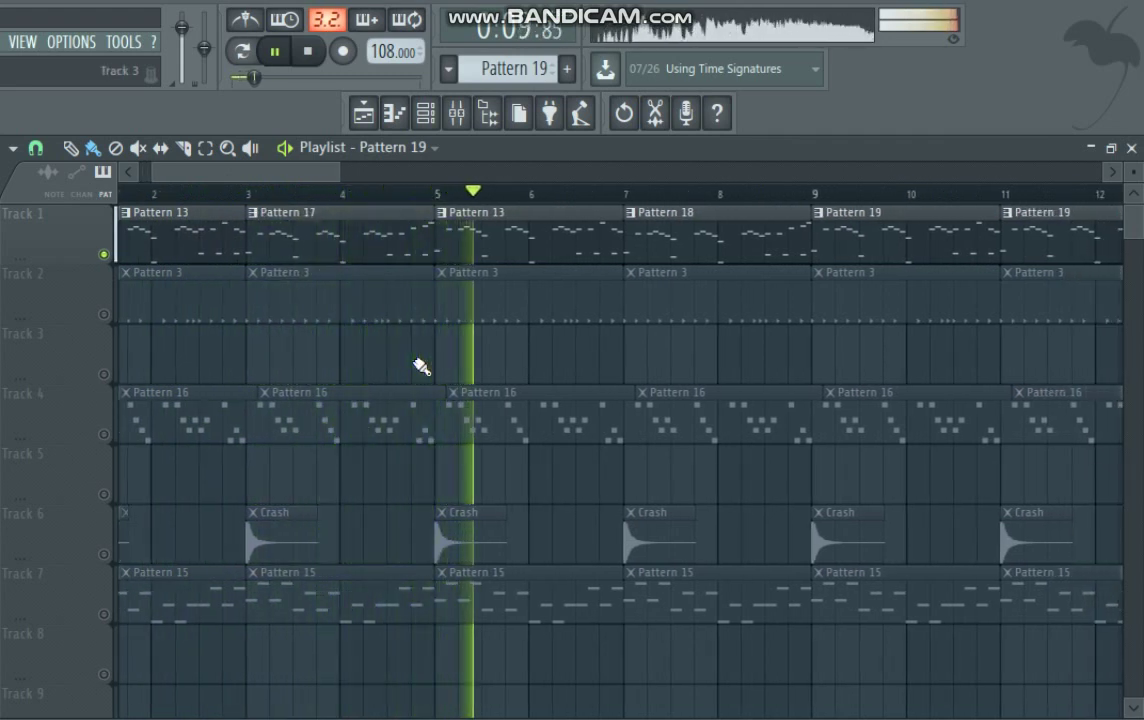
{"action": "left_click_drag", "start_coordinate": [304, 176], "coordinate": [337, 176]}
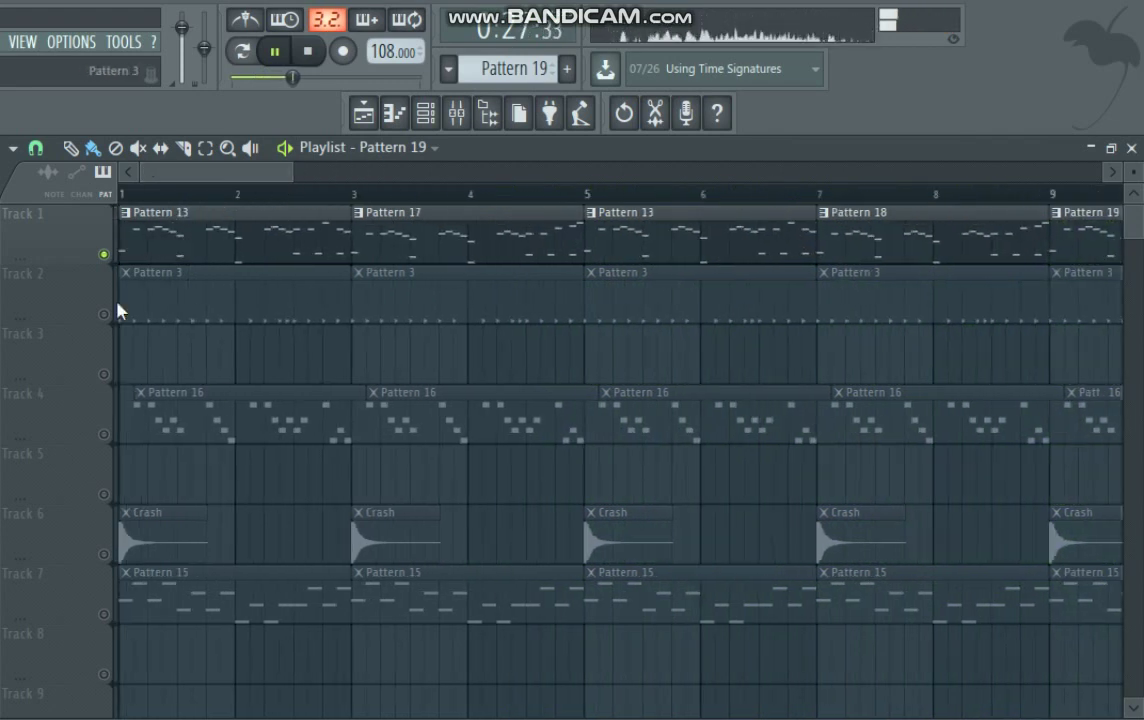
Solo track 2 and track 4 in turn and listen to each from bar 1
{"action": "left_click", "coordinate": [108, 315]}
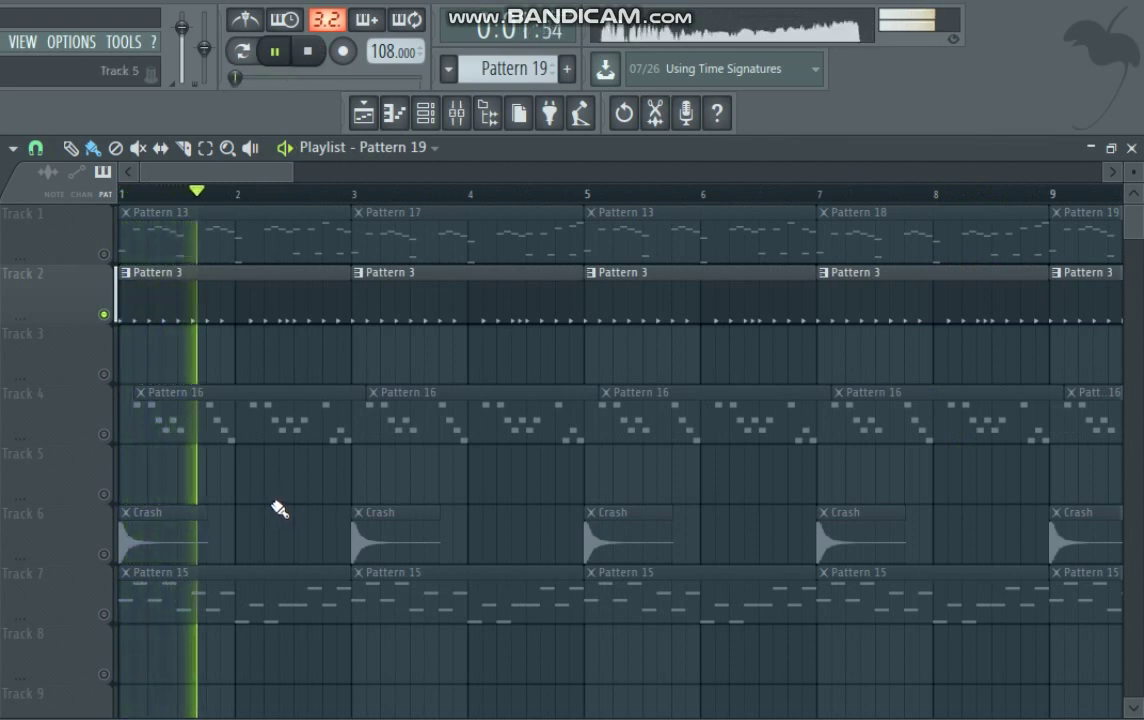
{"action": "left_click", "coordinate": [105, 436]}
{"action": "key", "text": "space"}
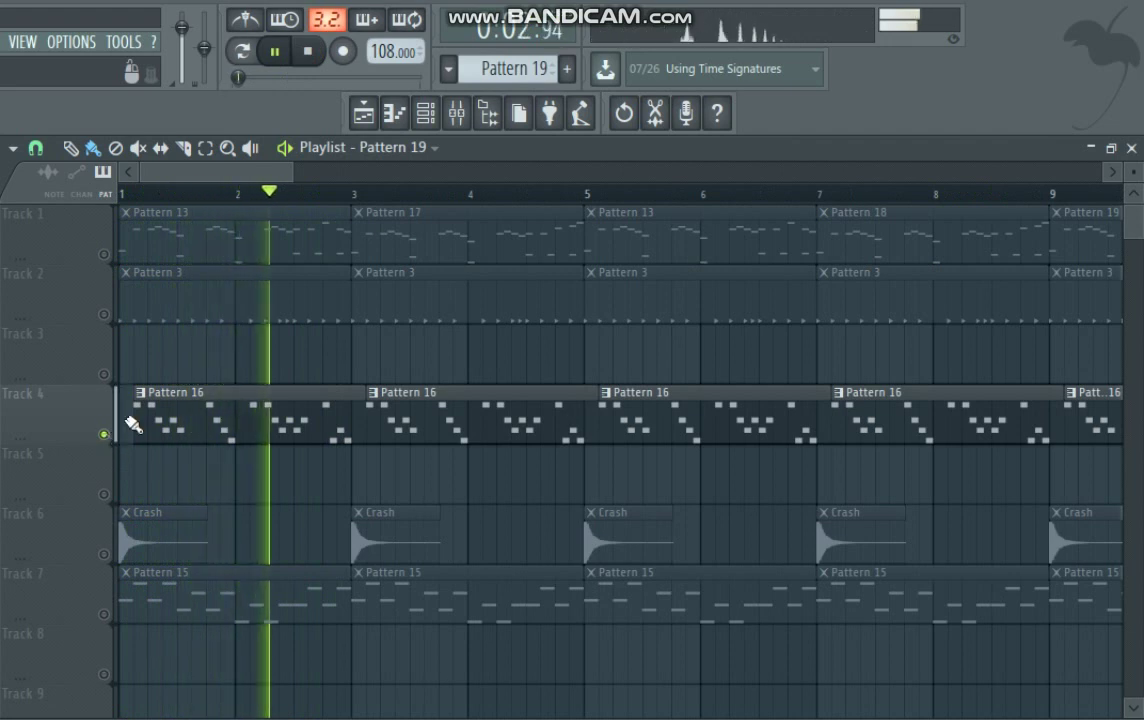
{"action": "key", "text": "space"}
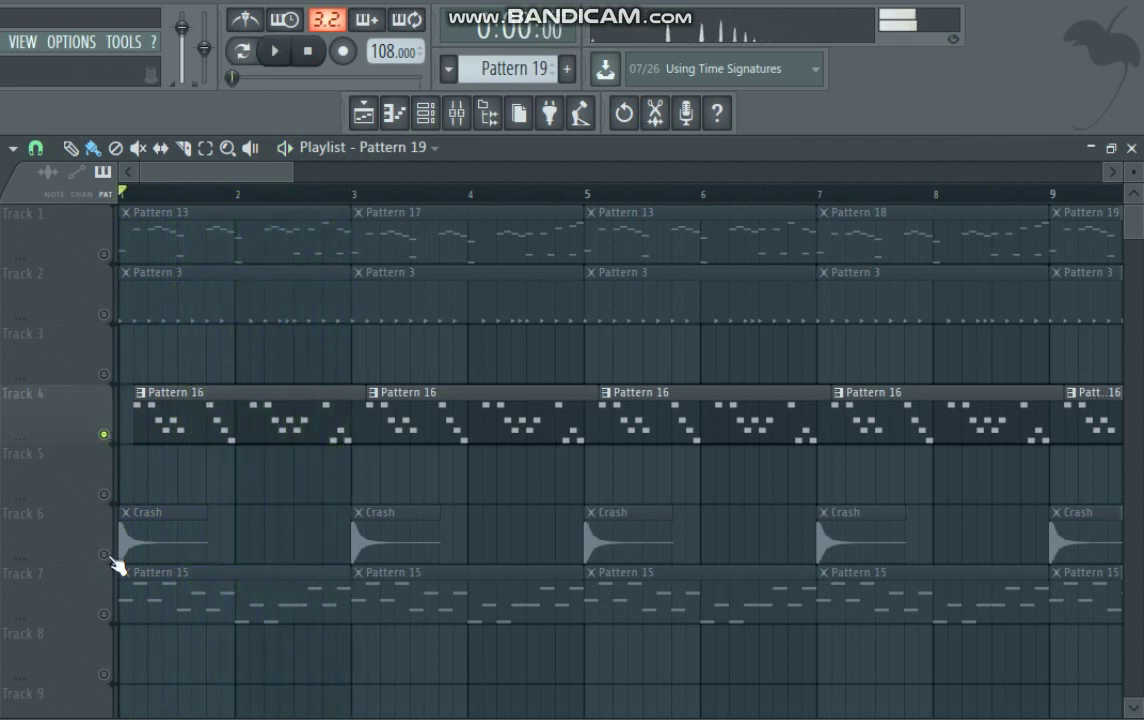
Audition the Crash on track 6 and Pattern 15 on track 7, each soloed
{"action": "right_click", "coordinate": [104, 557]}
{"action": "key", "text": "space"}
{"action": "key", "text": "space"}
{"action": "right_click", "coordinate": [104, 614]}
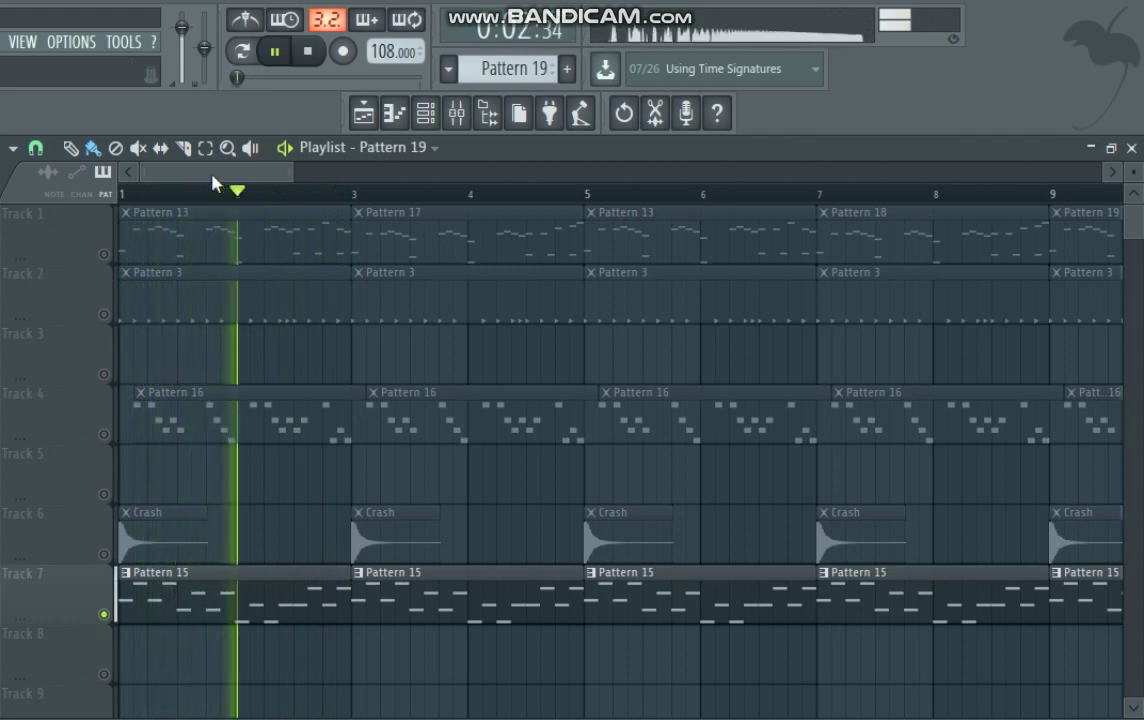
Re-enable all tracks and play the second section from bar 30
{"action": "left_click", "coordinate": [104, 256]}
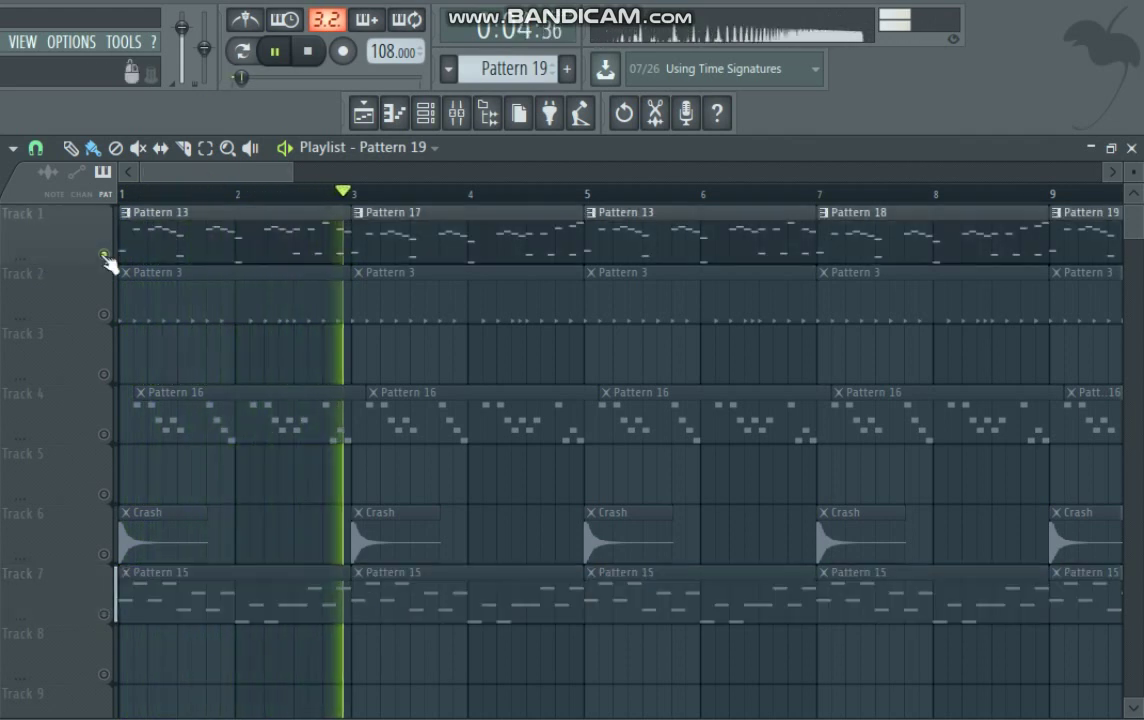
{"action": "left_click", "coordinate": [104, 256]}
{"action": "key", "text": "space"}
{"action": "left_click_drag", "start_coordinate": [249, 176], "coordinate": [714, 176]}
{"action": "left_click_drag", "start_coordinate": [648, 192], "coordinate": [298, 205]}
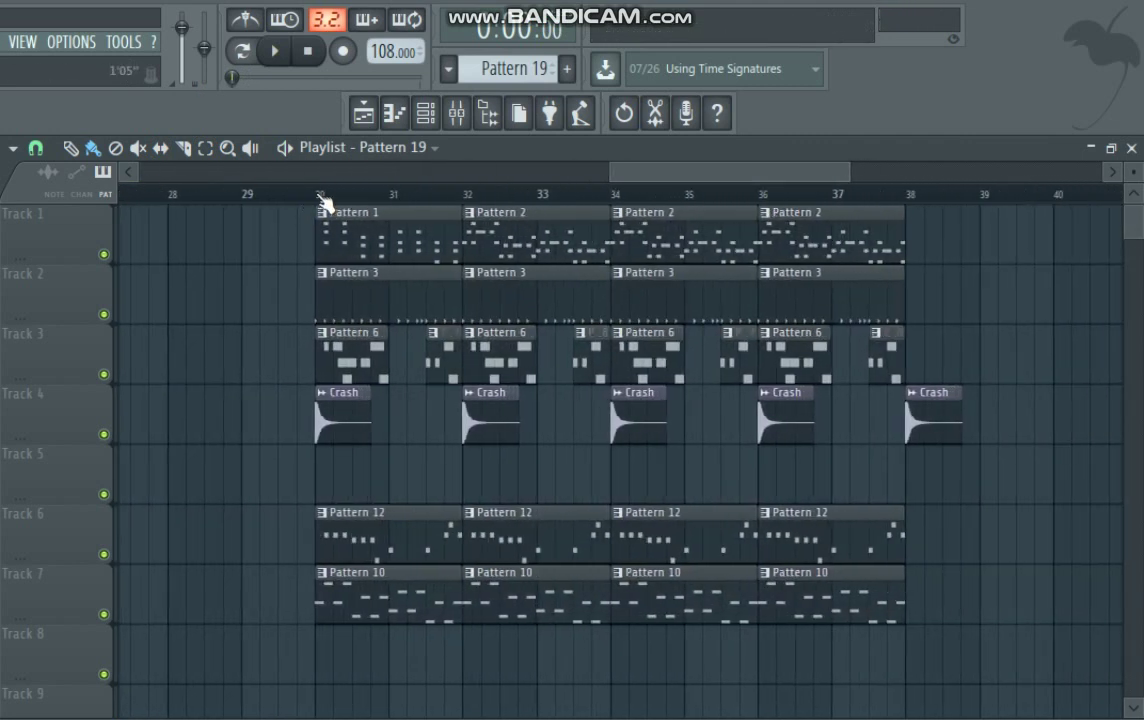
{"action": "key", "text": "space"}
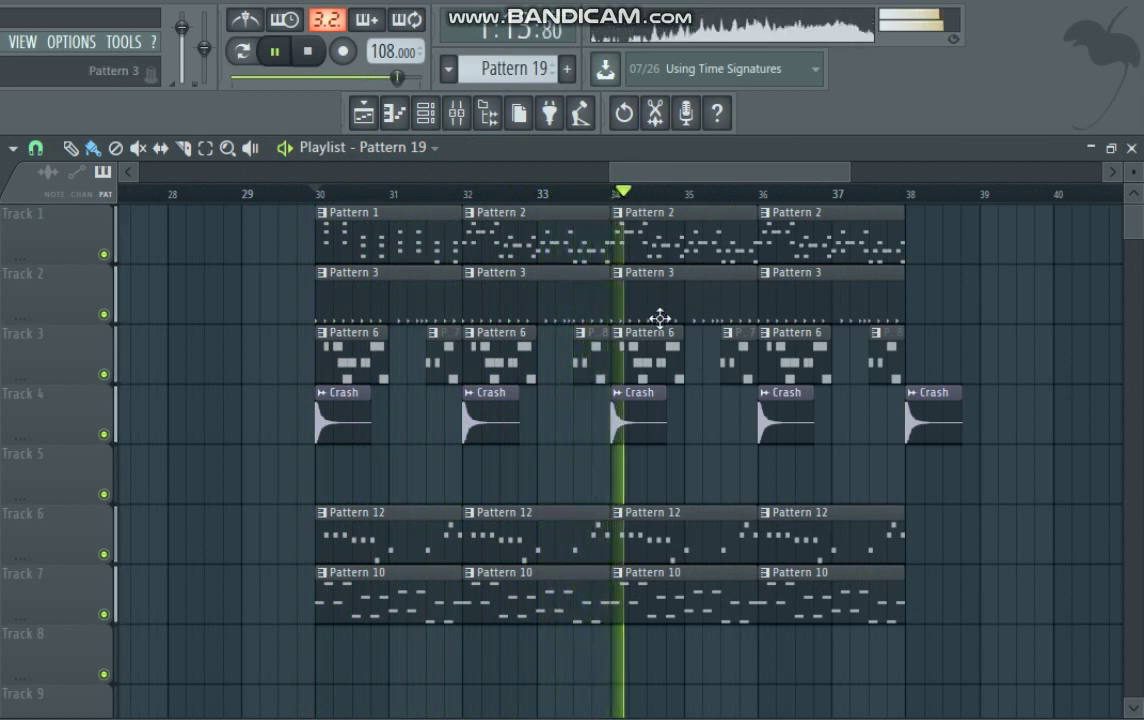
Mute tracks 14 and 15 and restart playback from bar 30
{"action": "key", "text": "space"}
{"action": "scroll", "coordinate": [345, 490], "scroll_direction": "down", "scroll_amount": 8}
{"action": "left_click", "coordinate": [103, 554]}
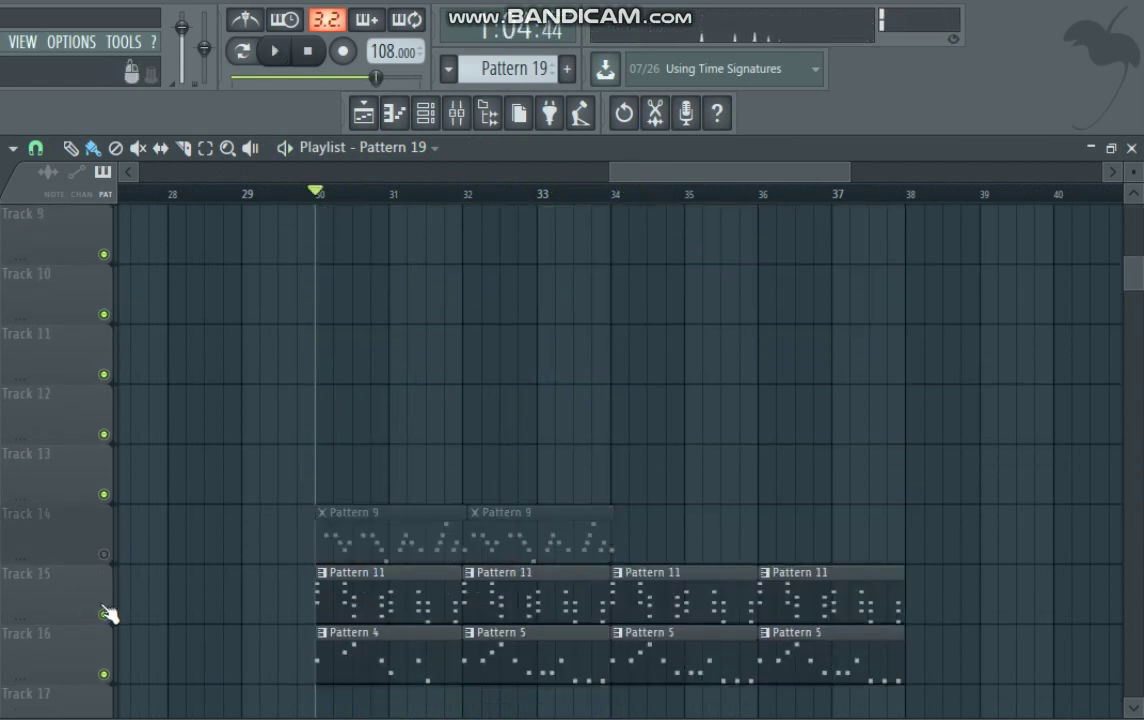
{"action": "left_click", "coordinate": [103, 614]}
{"action": "key", "text": "space"}
Examine and listen to the section from bar 30 to bar 38 on tracks 1 to 7
{"action": "scroll", "coordinate": [414, 700], "scroll_direction": "up", "scroll_amount": 8}
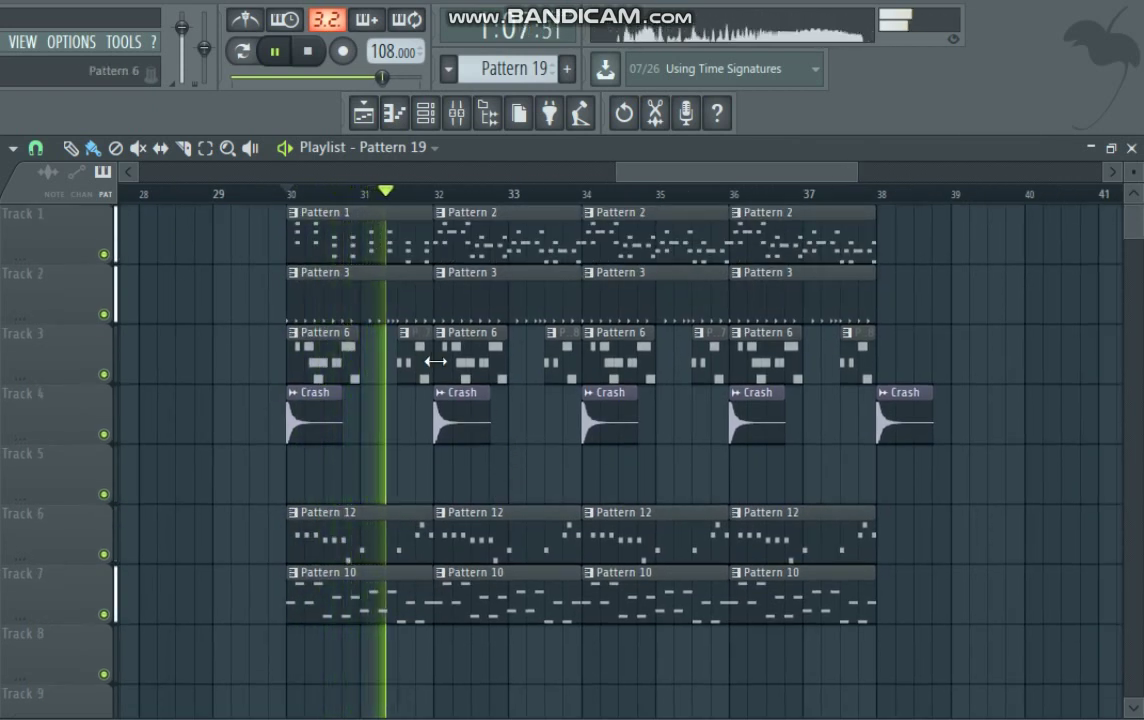
{"action": "scroll", "coordinate": [436, 361], "scroll_direction": "up", "scroll_amount": 2}
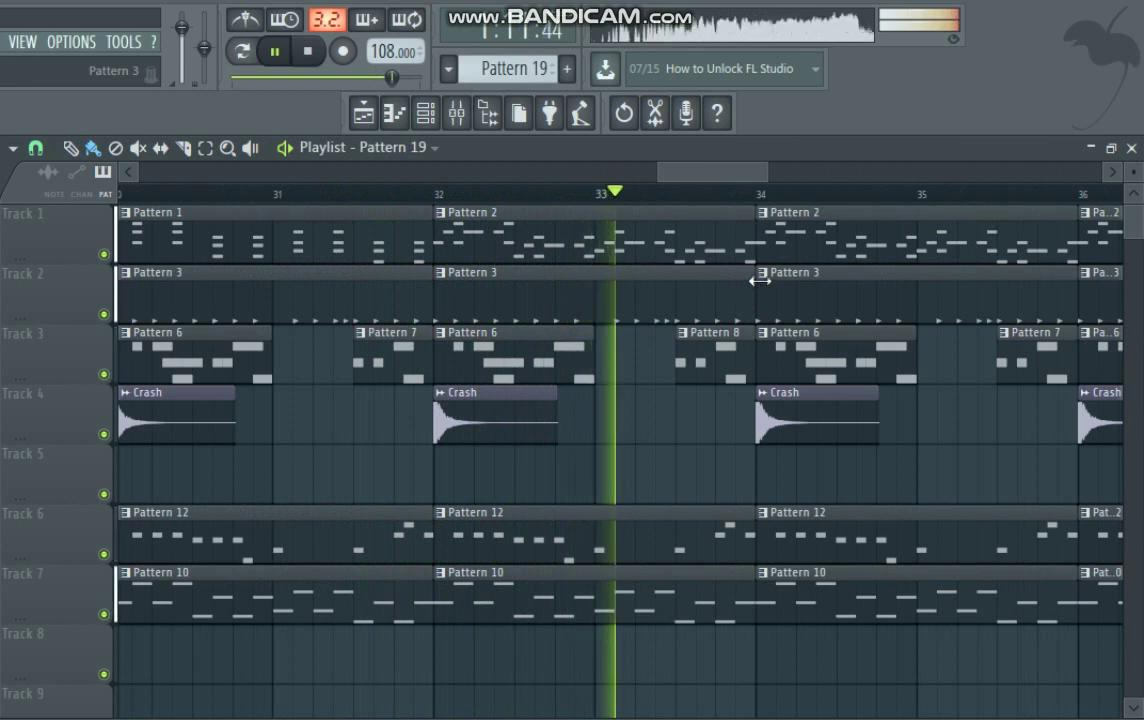
{"action": "left_click_drag", "start_coordinate": [785, 273], "coordinate": [544, 320]}
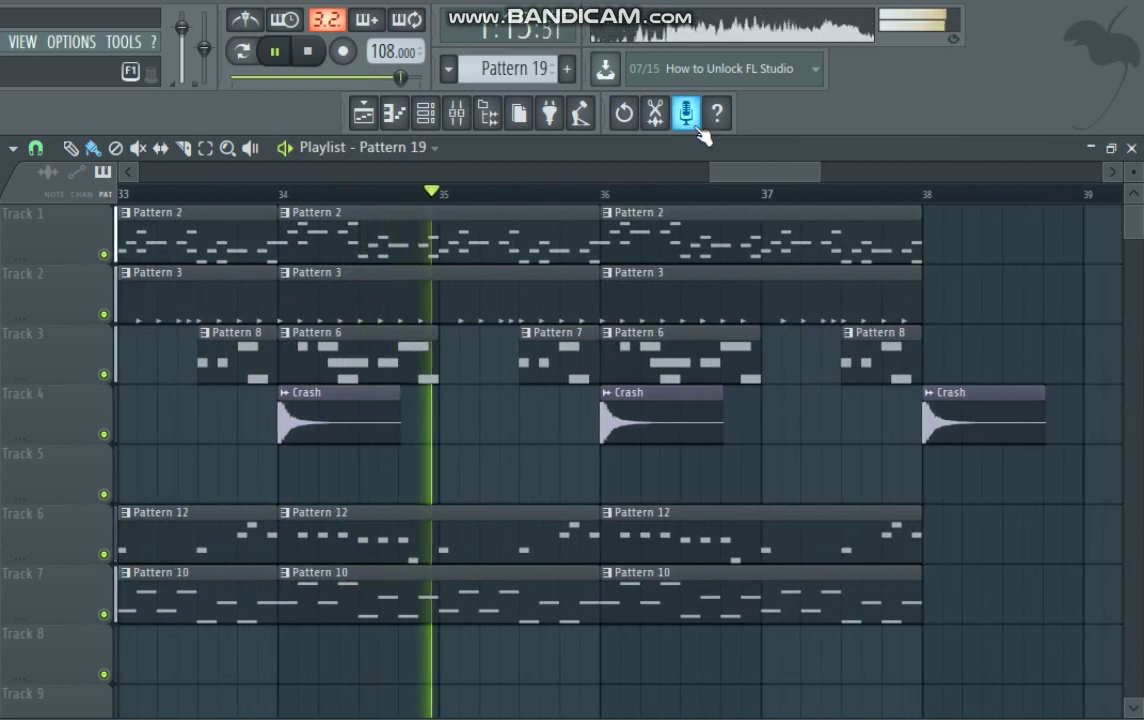
{"action": "scroll", "coordinate": [736, 180], "scroll_direction": "down", "scroll_amount": 2}
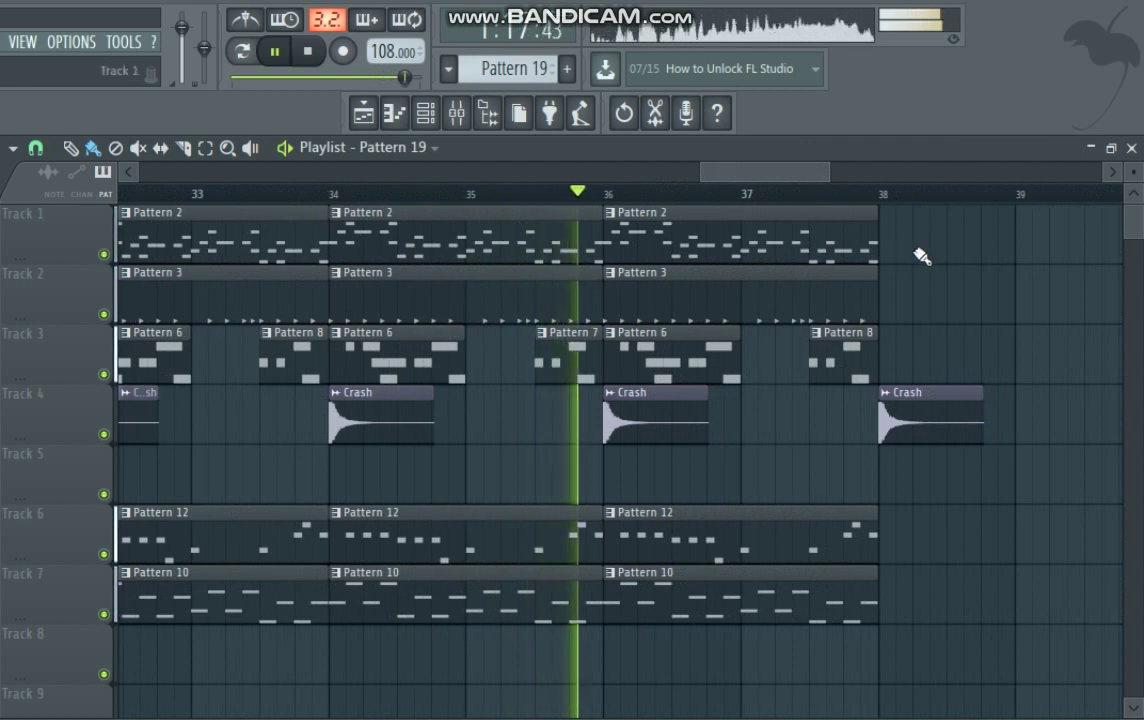
{"action": "left_click_drag", "start_coordinate": [922, 255], "coordinate": [577, 435]}
{"action": "left_click", "coordinate": [577, 435]}
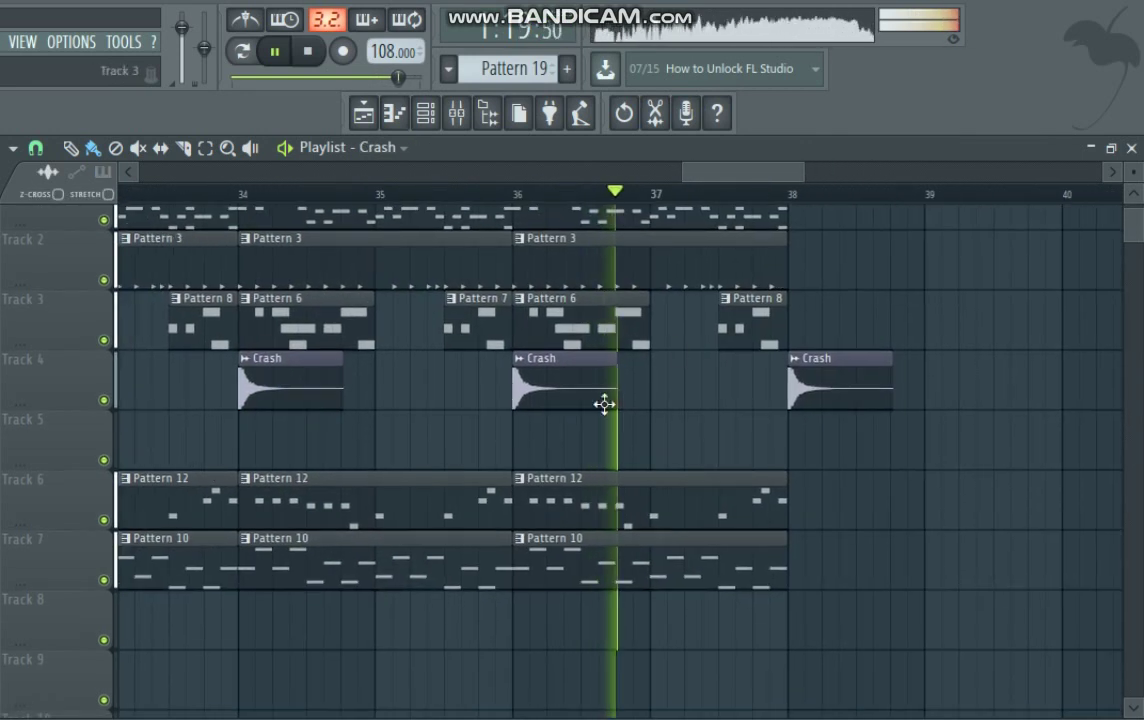
{"action": "left_click_drag", "start_coordinate": [472, 305], "coordinate": [523, 426]}
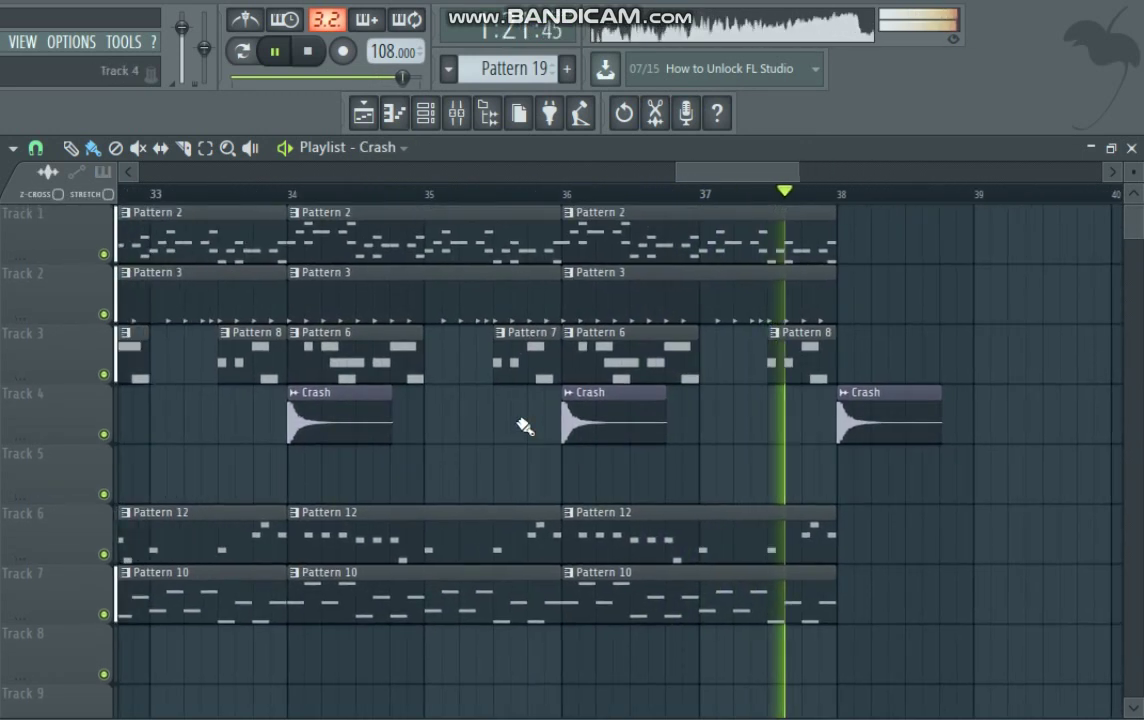
{"action": "left_click_drag", "start_coordinate": [461, 385], "coordinate": [909, 472]}
{"action": "key", "text": "space"}
Solo tracks 1, 2 and 3 one after another and listen to each from bar 30
{"action": "left_click", "coordinate": [103, 254], "text": "ctrl"}
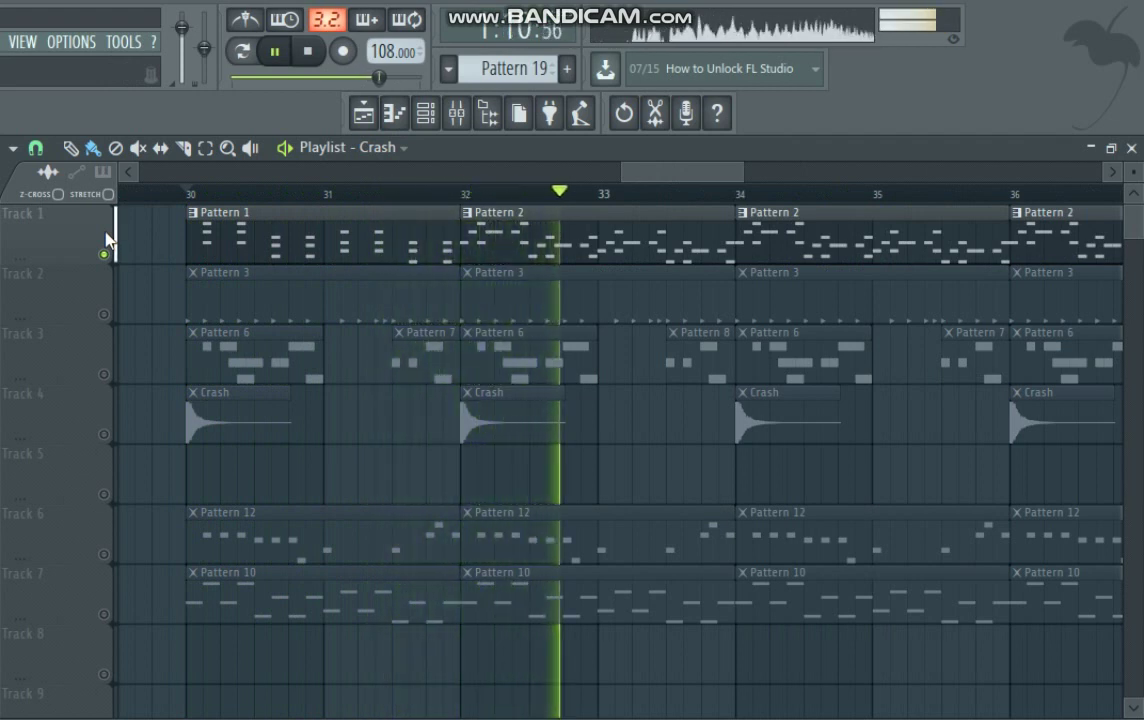
{"action": "left_click", "coordinate": [110, 318]}
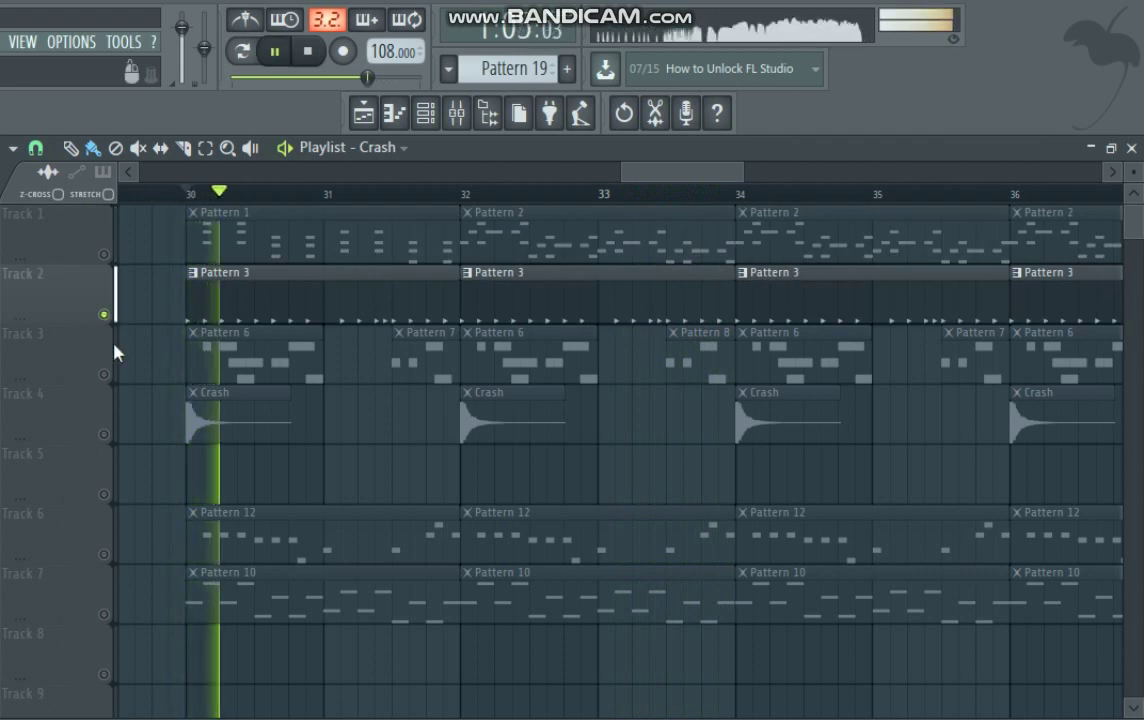
{"action": "left_click", "coordinate": [114, 375]}
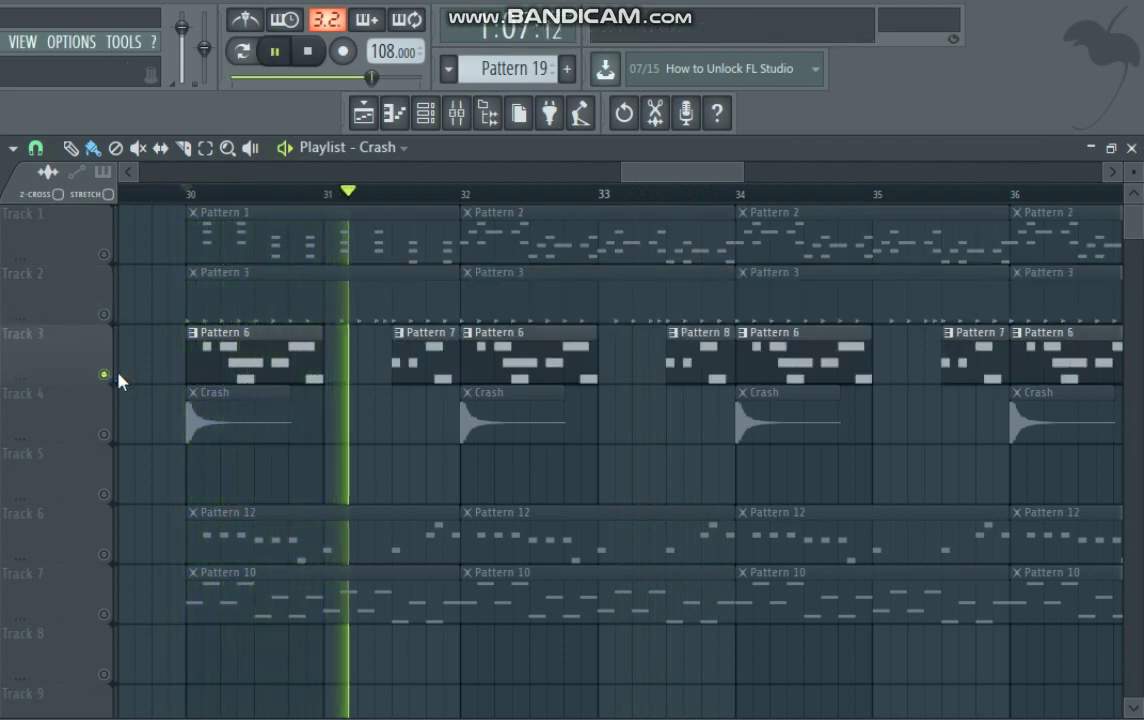
{"action": "left_click_drag", "start_coordinate": [751, 304], "coordinate": [493, 390]}
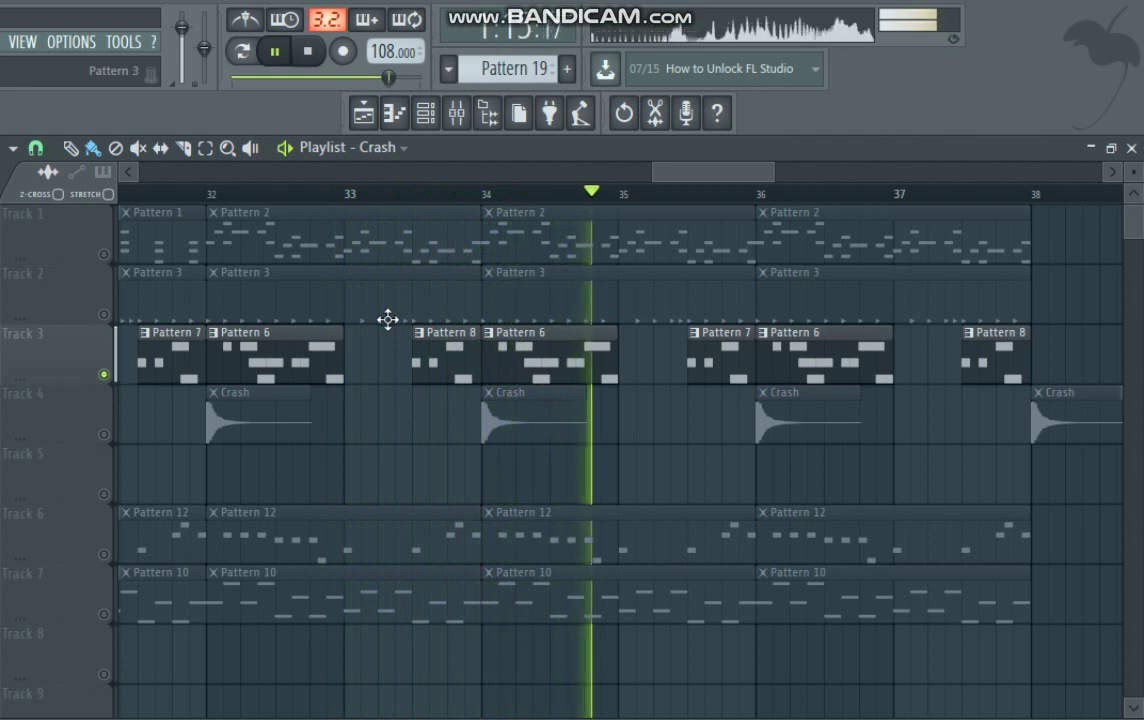
Solo track 6 and listen to Pattern 12 from bar 30
{"action": "scroll", "coordinate": [386, 319], "scroll_direction": "up", "scroll_amount": 4}
{"action": "left_click", "coordinate": [104, 554], "text": "ctrl"}
{"action": "key", "text": "space"}
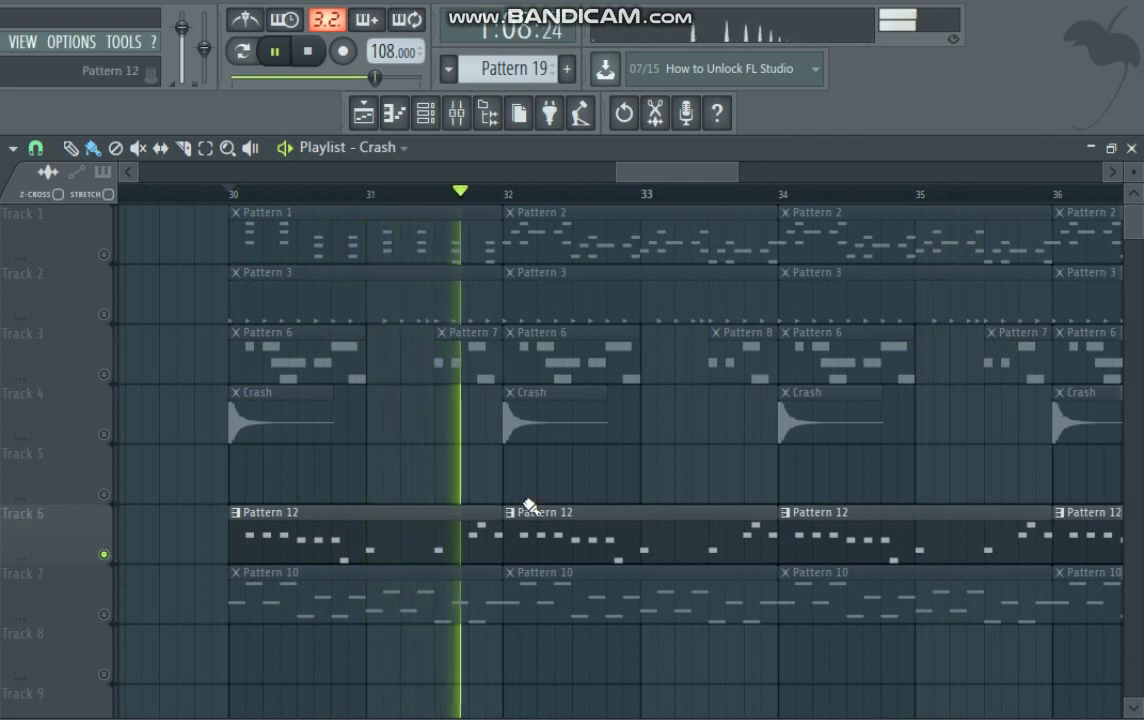
{"action": "scroll", "coordinate": [544, 467], "scroll_direction": "down", "scroll_amount": 2}
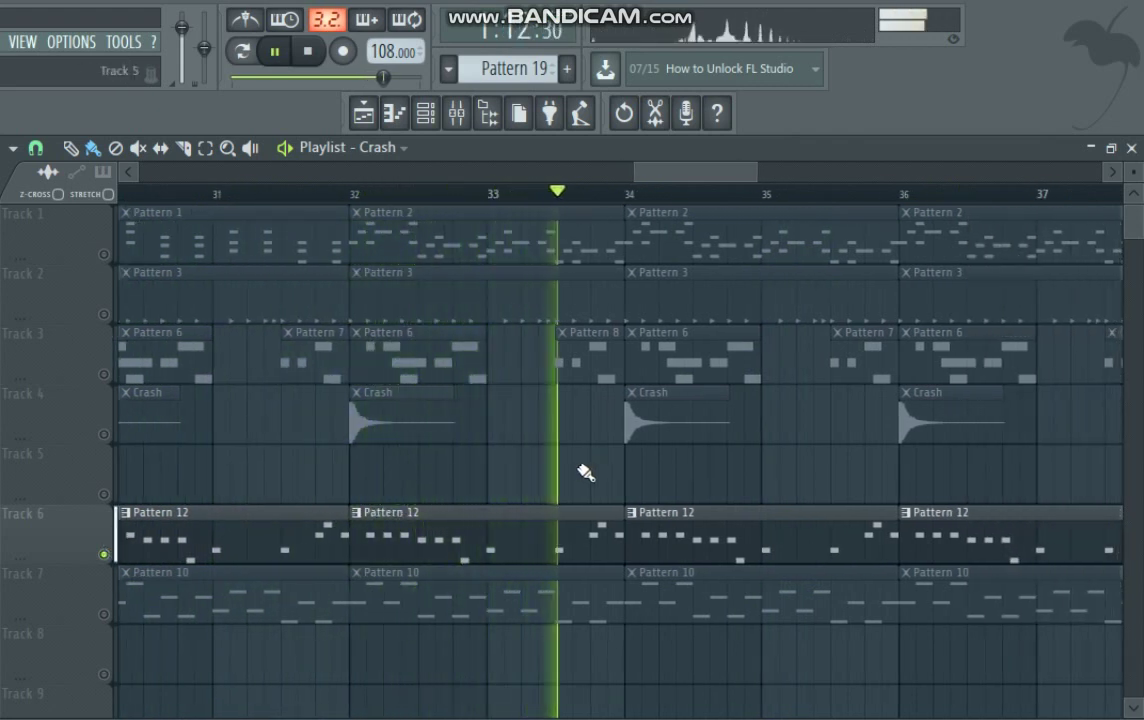
{"action": "key", "text": "space"}
Solo track 7 and listen to Pattern 10 from bar 30
{"action": "right_click", "coordinate": [97, 622]}
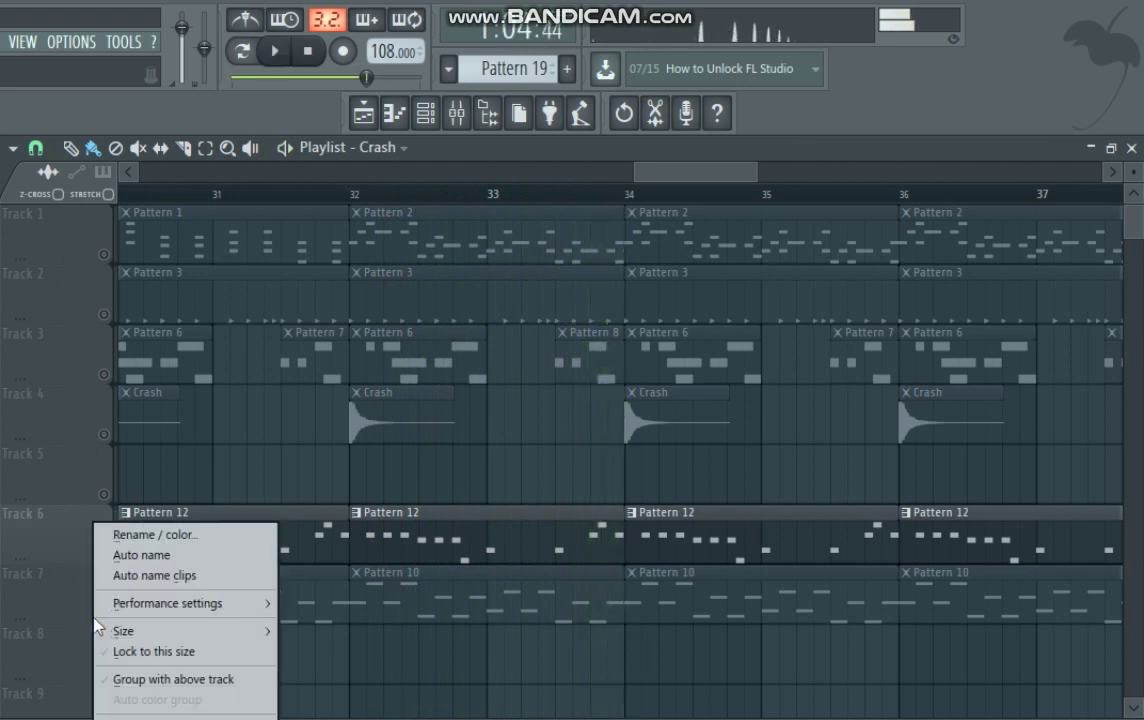
{"action": "left_click", "coordinate": [43, 611]}
{"action": "right_click", "coordinate": [103, 616]}
{"action": "key", "text": "space"}
{"action": "left_click_drag", "start_coordinate": [304, 544], "coordinate": [495, 549]}
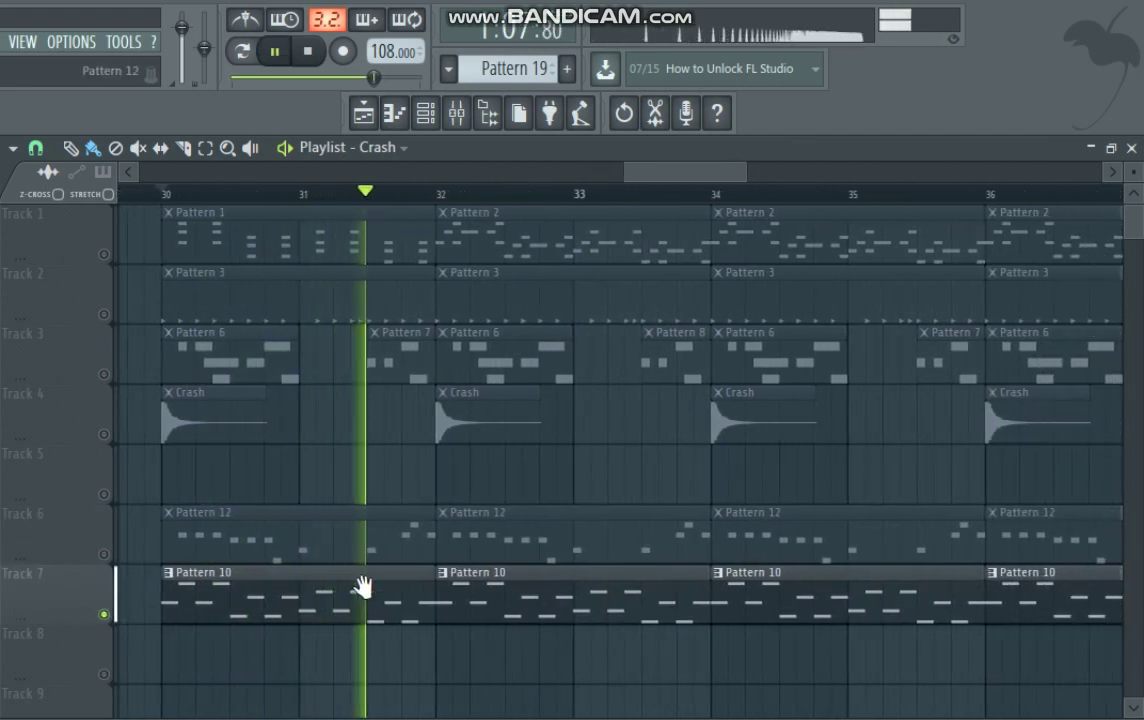
{"action": "key", "text": "space"}
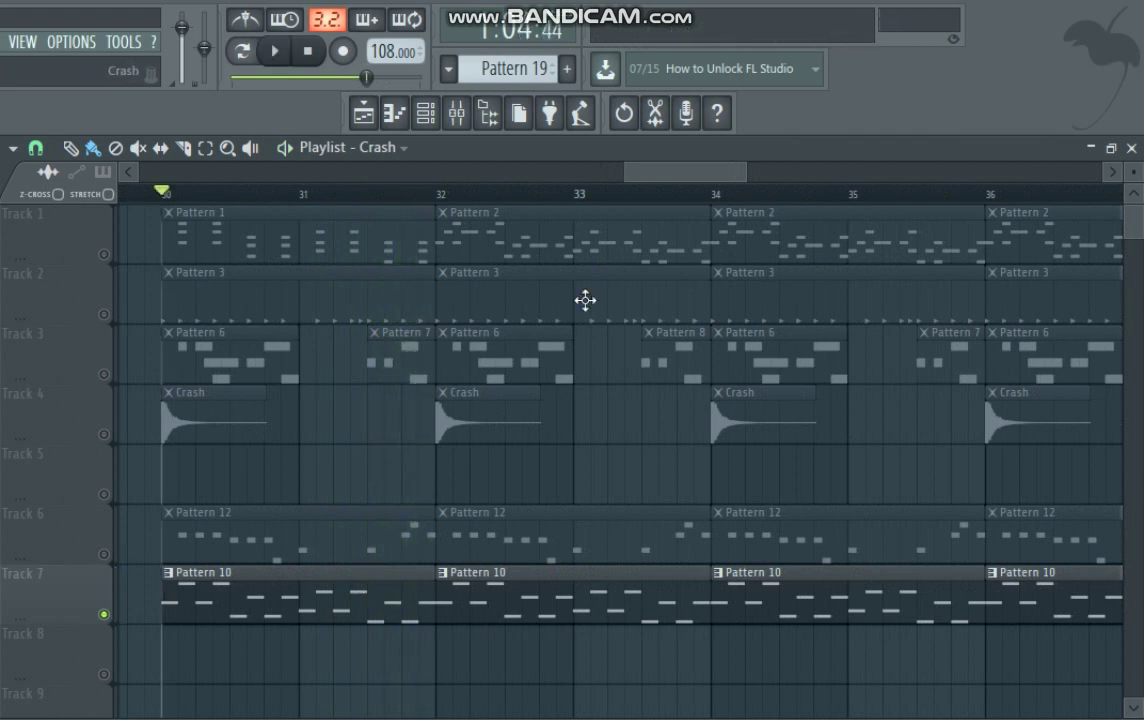
View the Pattern 1 notes in the piano roll and return to the playlist
{"action": "scroll", "coordinate": [409, 549], "scroll_direction": "left", "scroll_amount": 3}
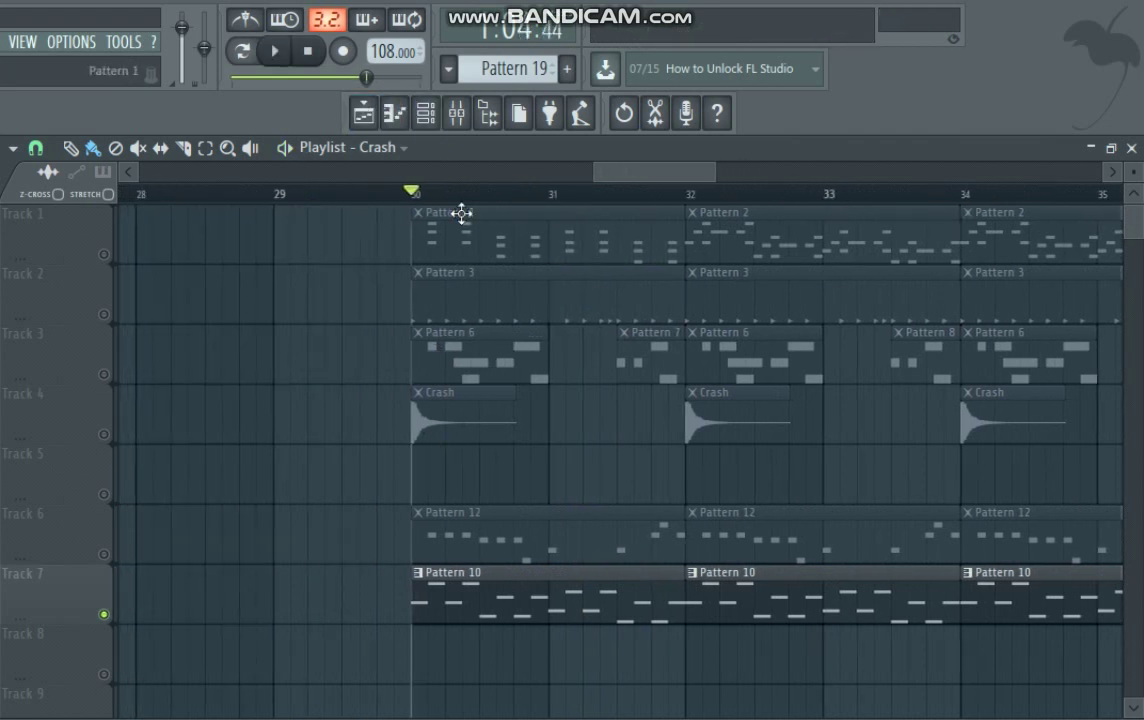
{"action": "double_click", "coordinate": [463, 214]}
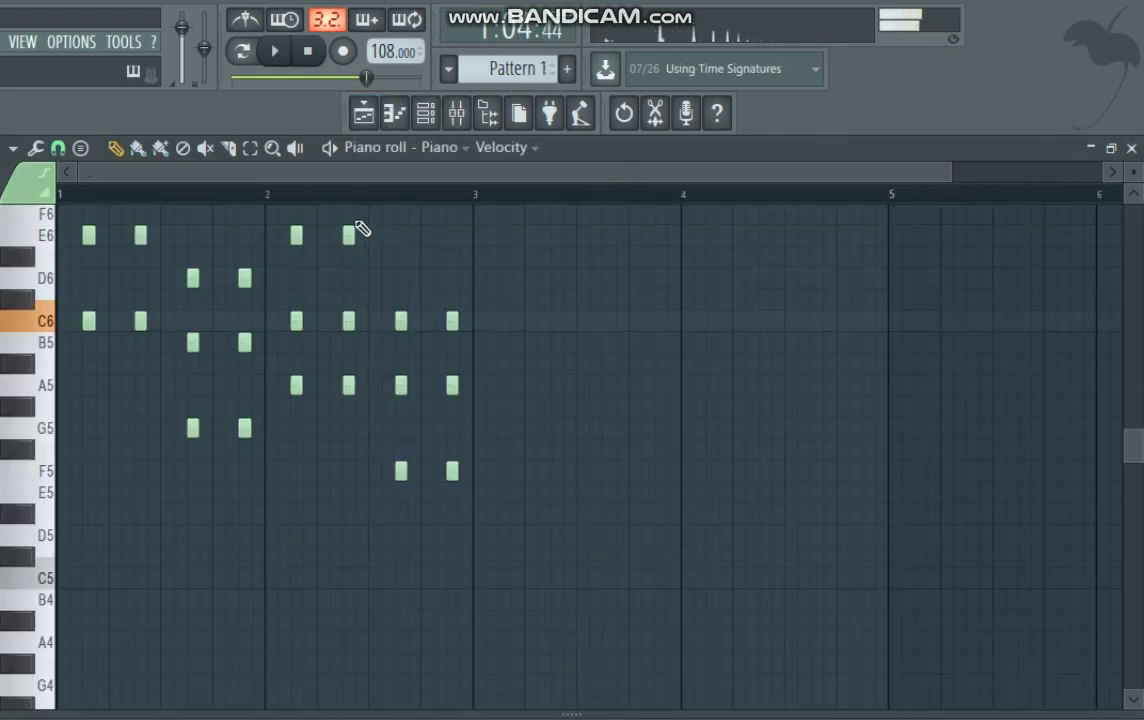
{"action": "left_click", "coordinate": [365, 115]}
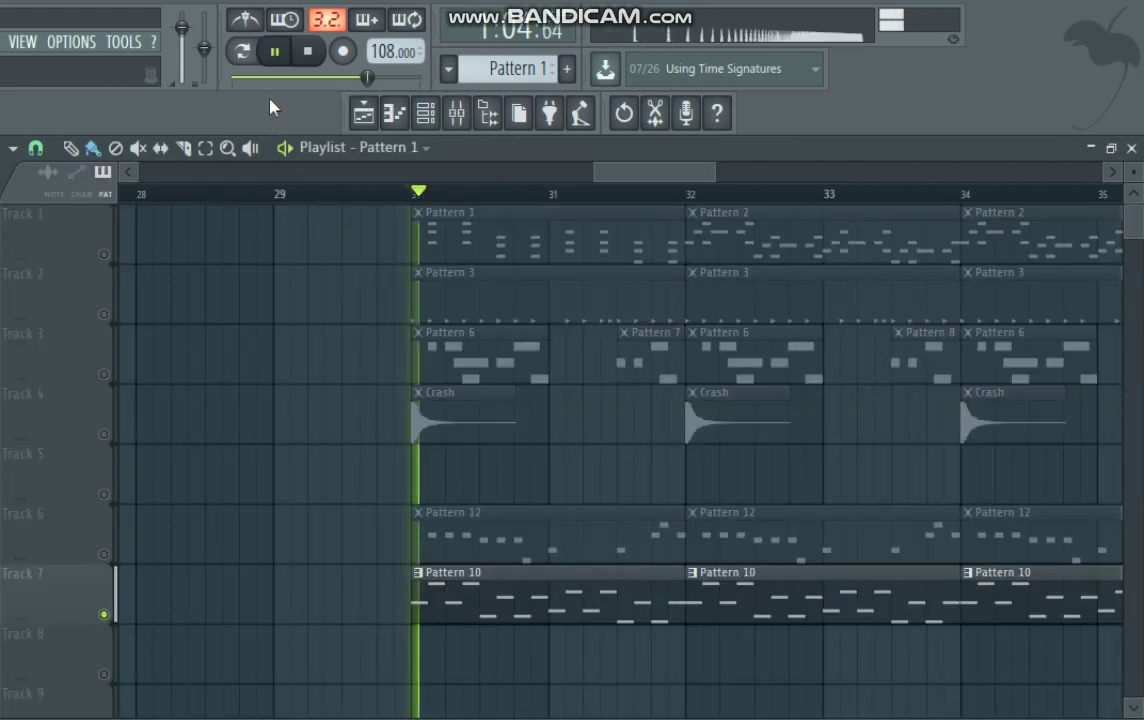
Audition track 1 soloed in the first section, and play the opening from bar 1 with all tracks restored
{"action": "scroll", "coordinate": [638, 197], "scroll_direction": "left", "scroll_amount": 10}
{"action": "left_click_drag", "start_coordinate": [252, 172], "coordinate": [158, 190]}
{"action": "right_click", "coordinate": [105, 254]}
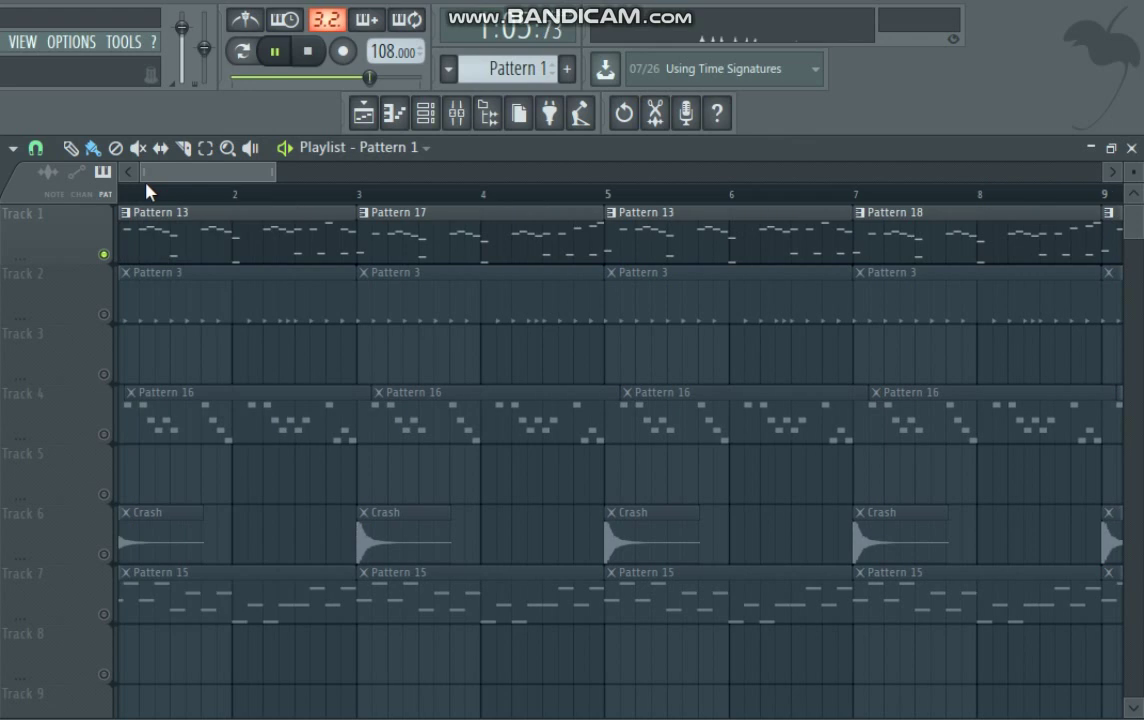
{"action": "right_click", "coordinate": [103, 255]}
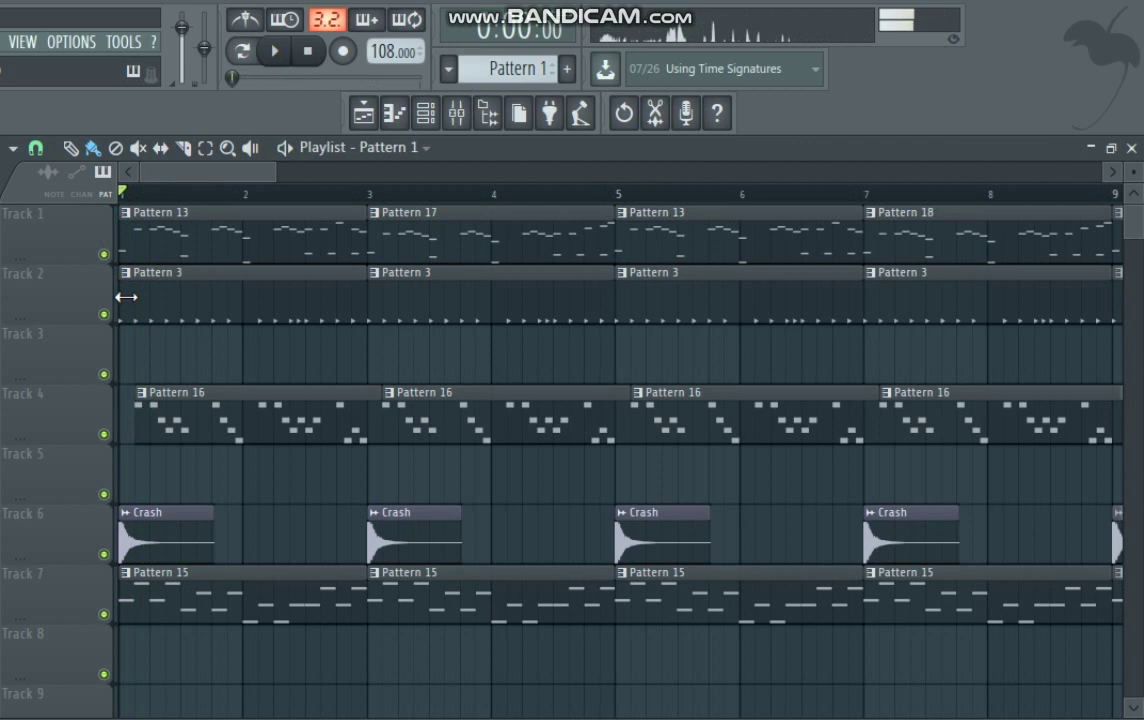
{"action": "key", "text": "space"}
{"action": "key", "text": "space"}
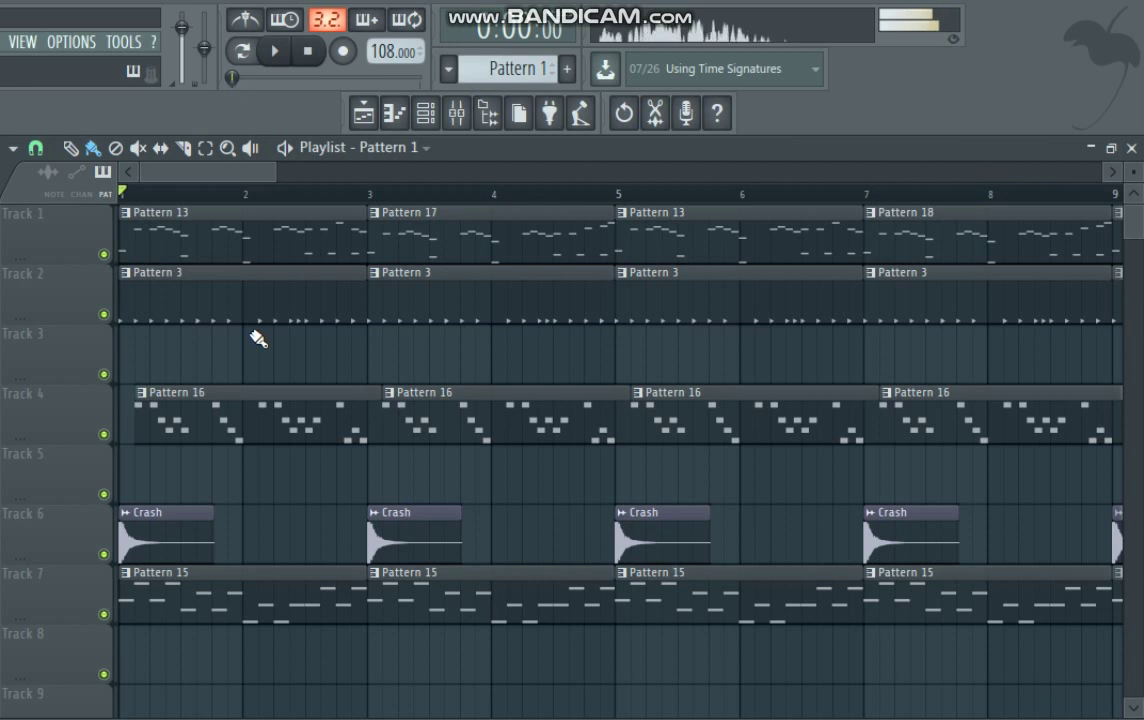
View the notes of the first Pattern 13 clip in the piano roll and return to the playlist
{"action": "double_click", "coordinate": [244, 249]}
{"action": "left_click", "coordinate": [366, 113]}
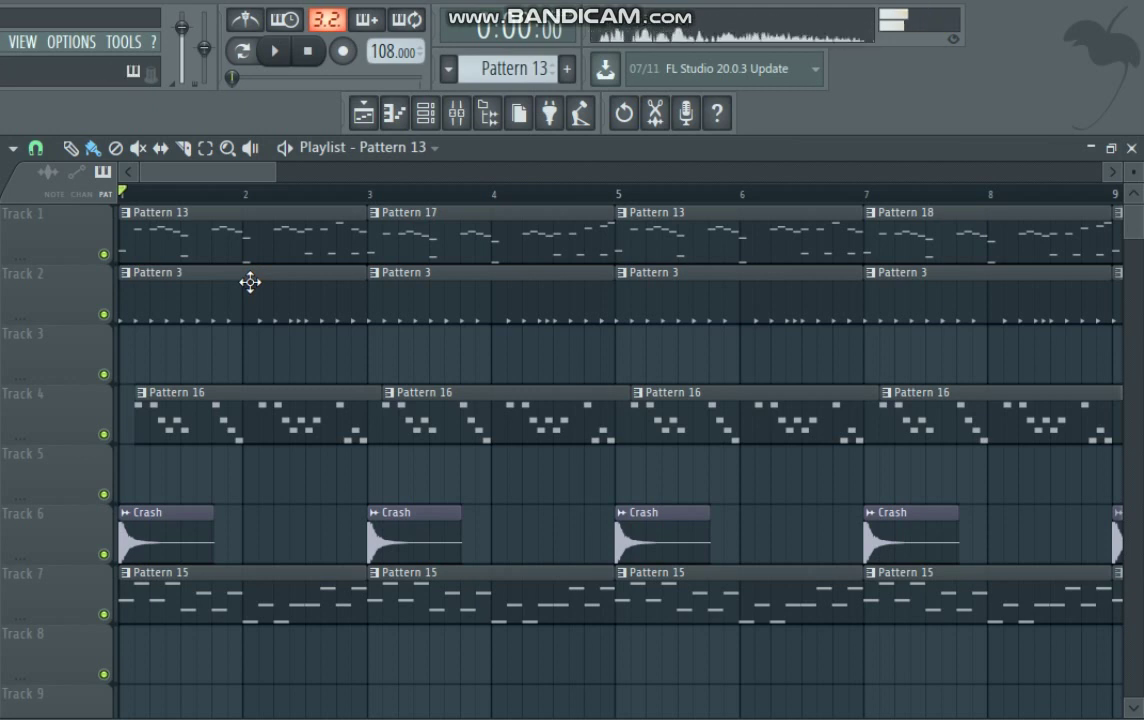
View the notes of Pattern 13 and Pattern 16 in the piano roll, returning to the playlist after each
{"action": "double_click", "coordinate": [220, 240]}
{"action": "left_click", "coordinate": [363, 113]}
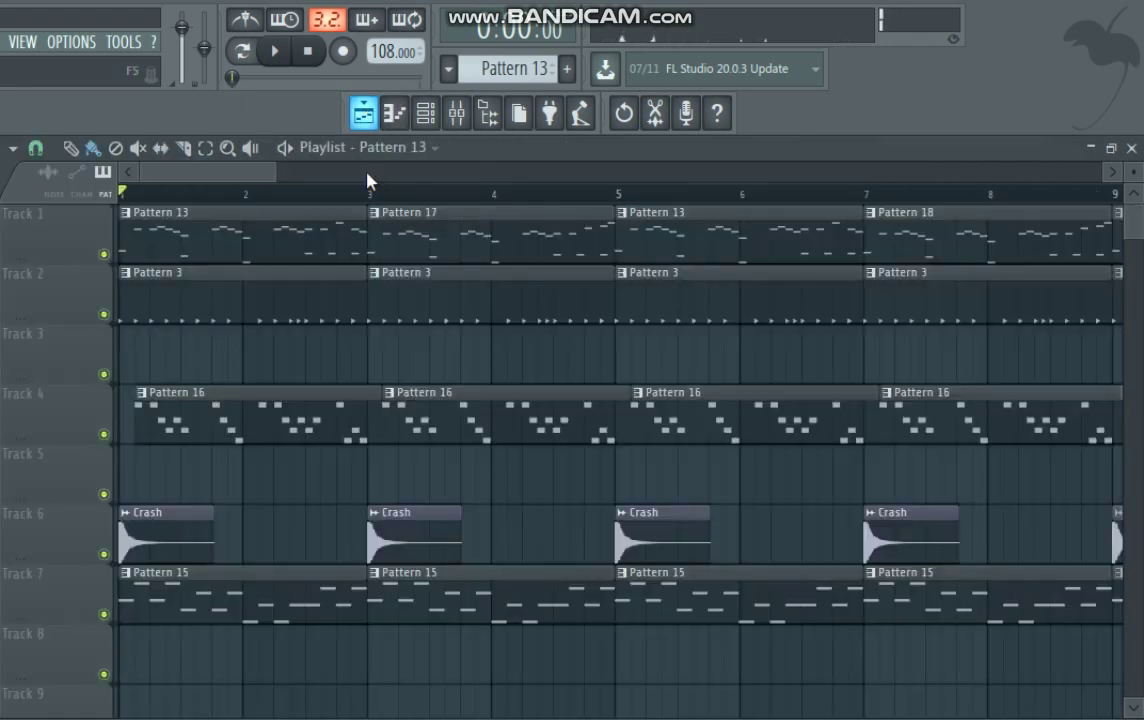
{"action": "double_click", "coordinate": [228, 436]}
{"action": "left_click", "coordinate": [365, 114]}
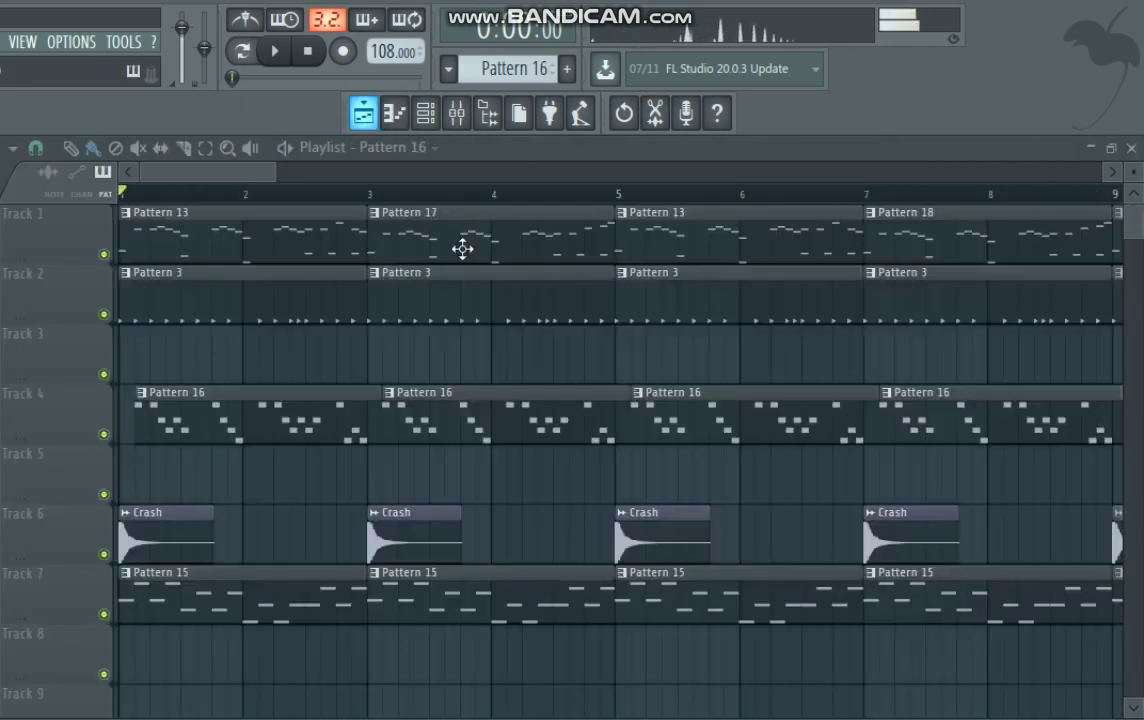
View the notes of the Pattern 1 clip at bar 30 in the piano roll and return to the playlist
{"action": "scroll", "coordinate": [723, 365], "scroll_direction": "right", "scroll_amount": 10}
{"action": "scroll", "coordinate": [782, 392], "scroll_direction": "right", "scroll_amount": 10}
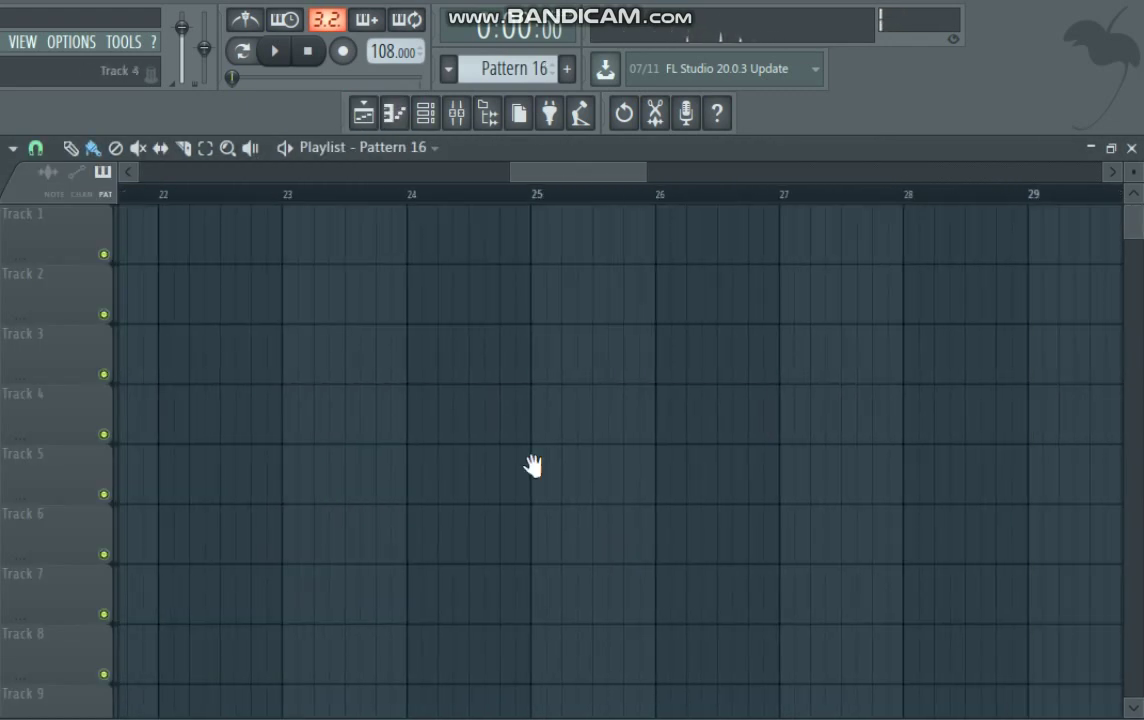
{"action": "left_click", "coordinate": [574, 222]}
{"action": "double_click", "coordinate": [574, 222]}
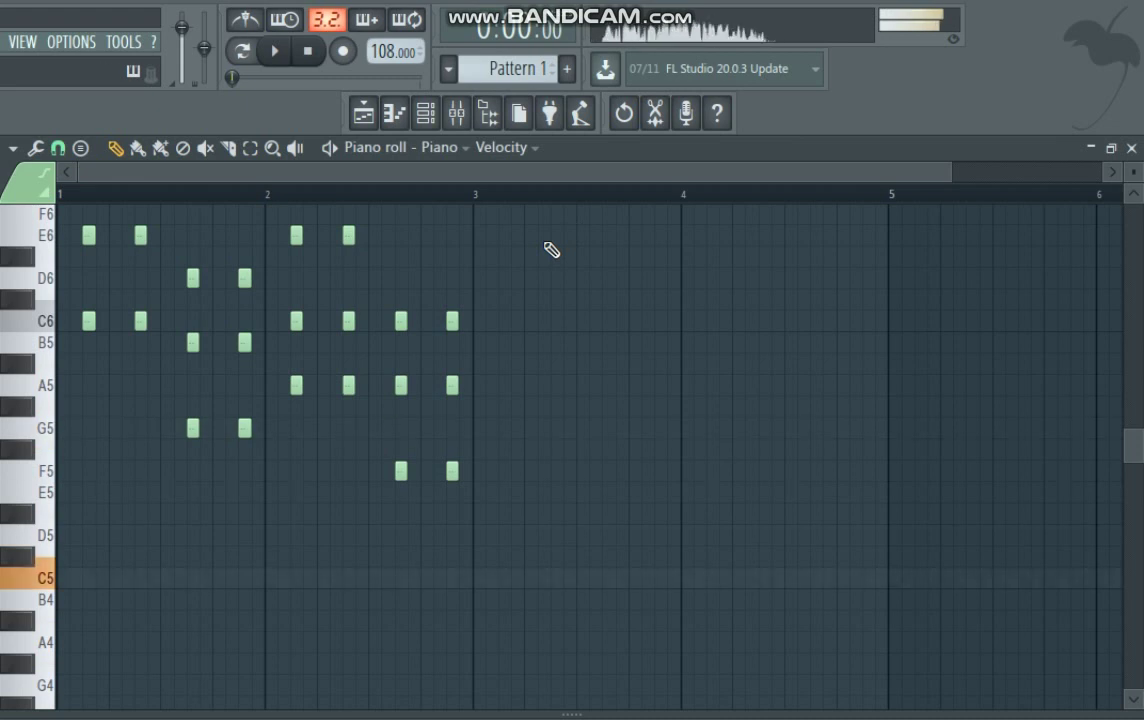
{"action": "scroll", "coordinate": [500, 306], "scroll_direction": "down", "scroll_amount": 3}
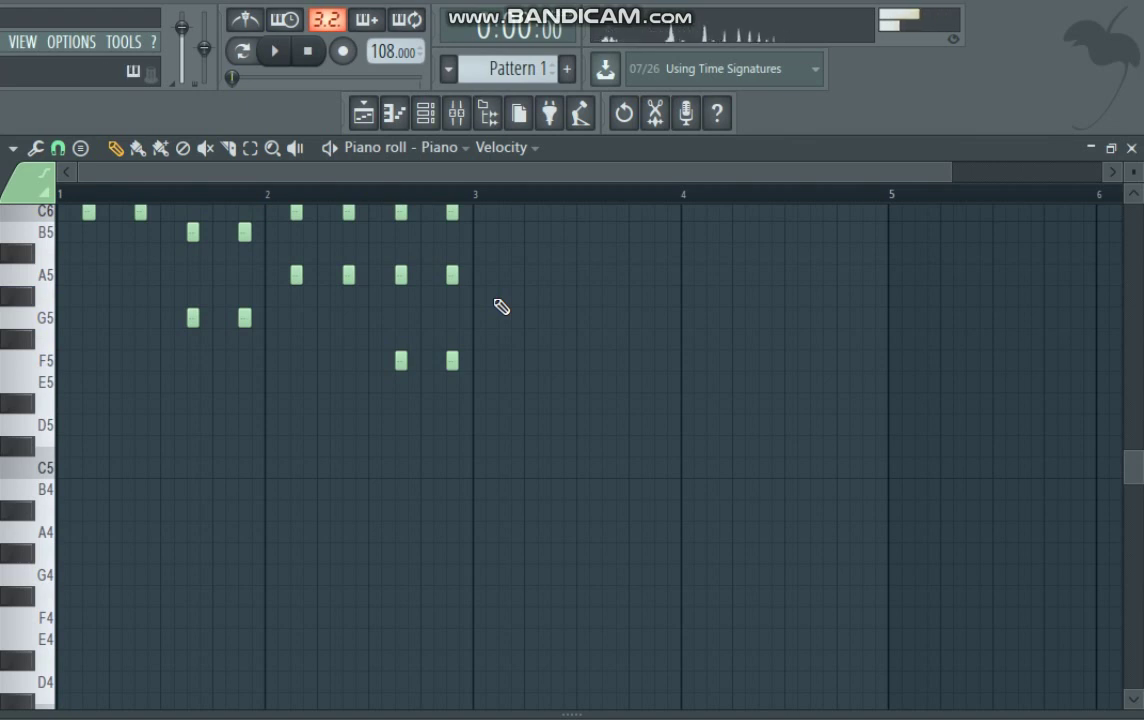
{"action": "left_click", "coordinate": [396, 114]}
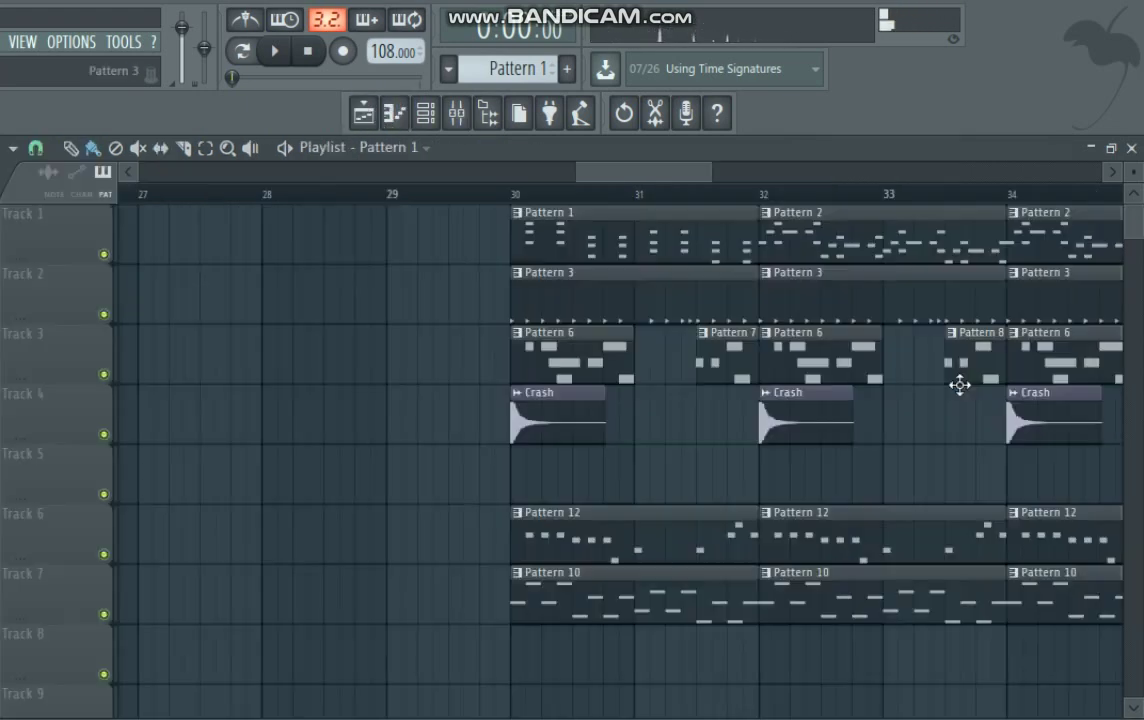
Solo track 1 and loop playback of bars 30 to 32, adding track 2 to the audition
{"action": "scroll", "coordinate": [362, 283], "scroll_direction": "right", "scroll_amount": 1}
{"action": "scroll", "coordinate": [460, 208], "scroll_direction": "left", "scroll_amount": 3}
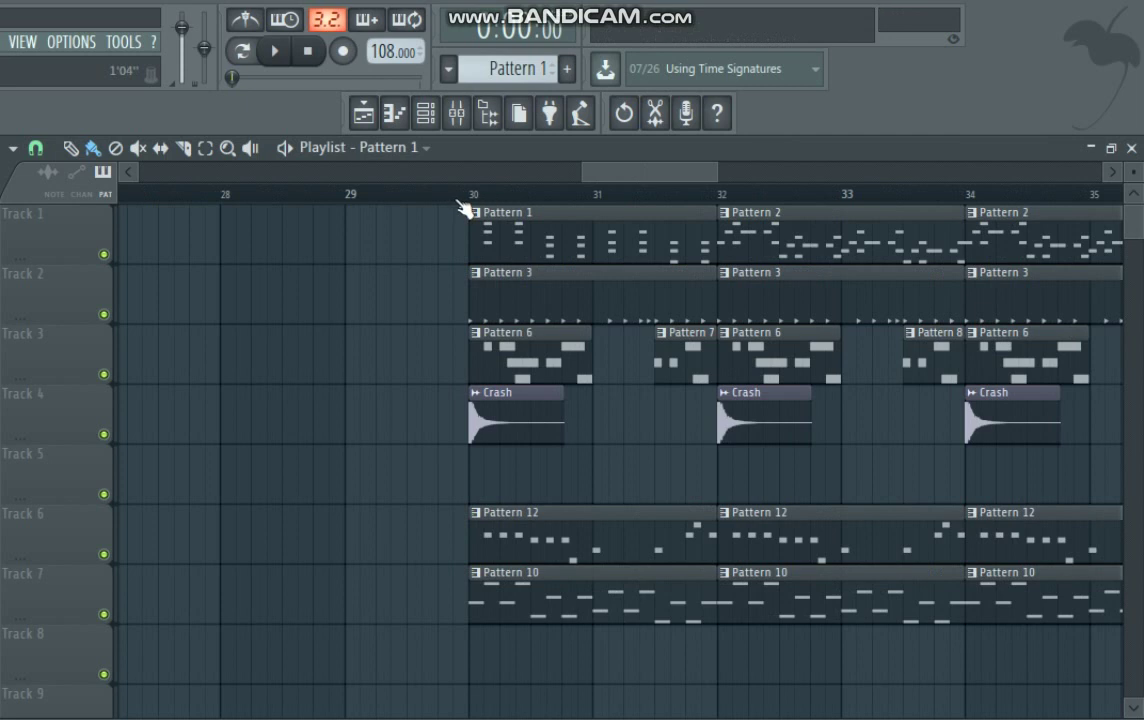
{"action": "left_click", "coordinate": [478, 200]}
{"action": "right_click", "coordinate": [104, 254]}
{"action": "key", "text": "space"}
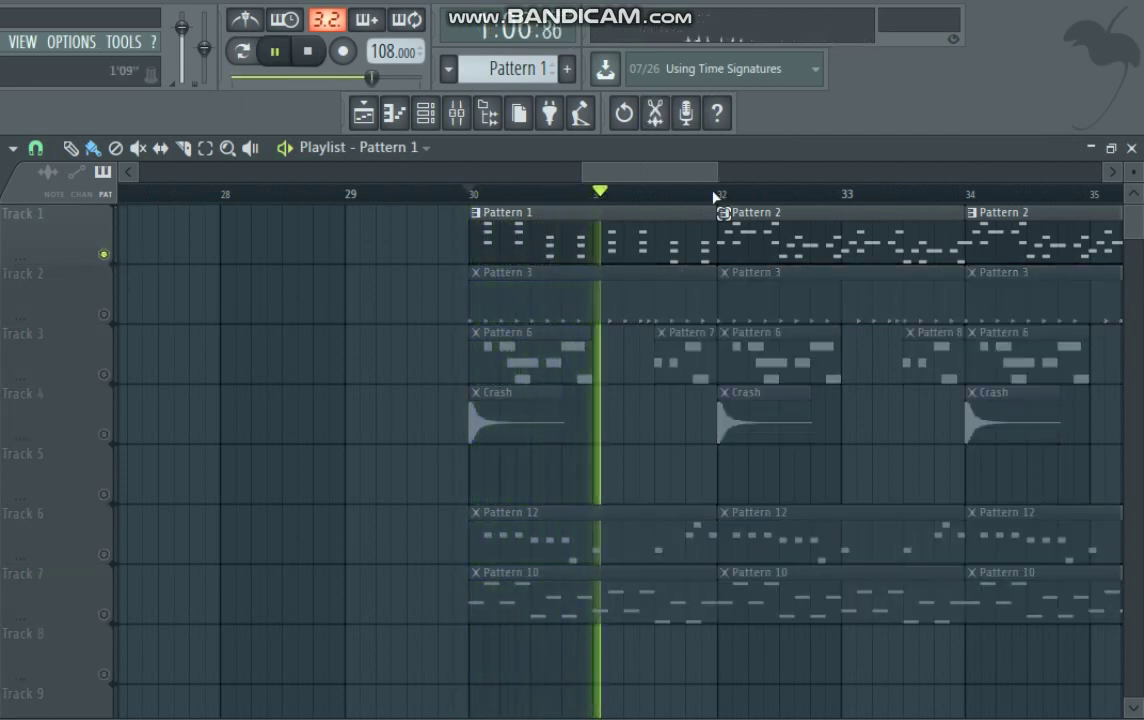
{"action": "left_click_drag", "start_coordinate": [720, 199], "coordinate": [475, 200]}
{"action": "left_click", "coordinate": [106, 316]}
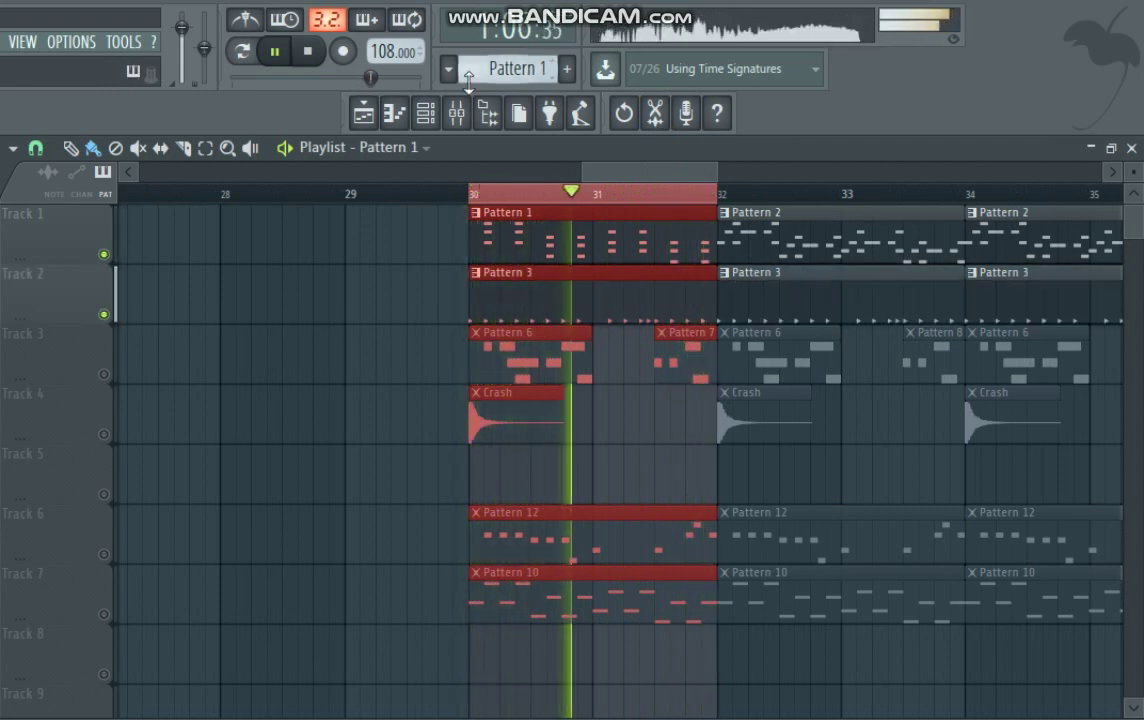
Examine the Pattern 1 notes and the settings of its two piano channels, and return to the playlist
{"action": "double_click", "coordinate": [579, 236]}
{"action": "key", "text": "space"}
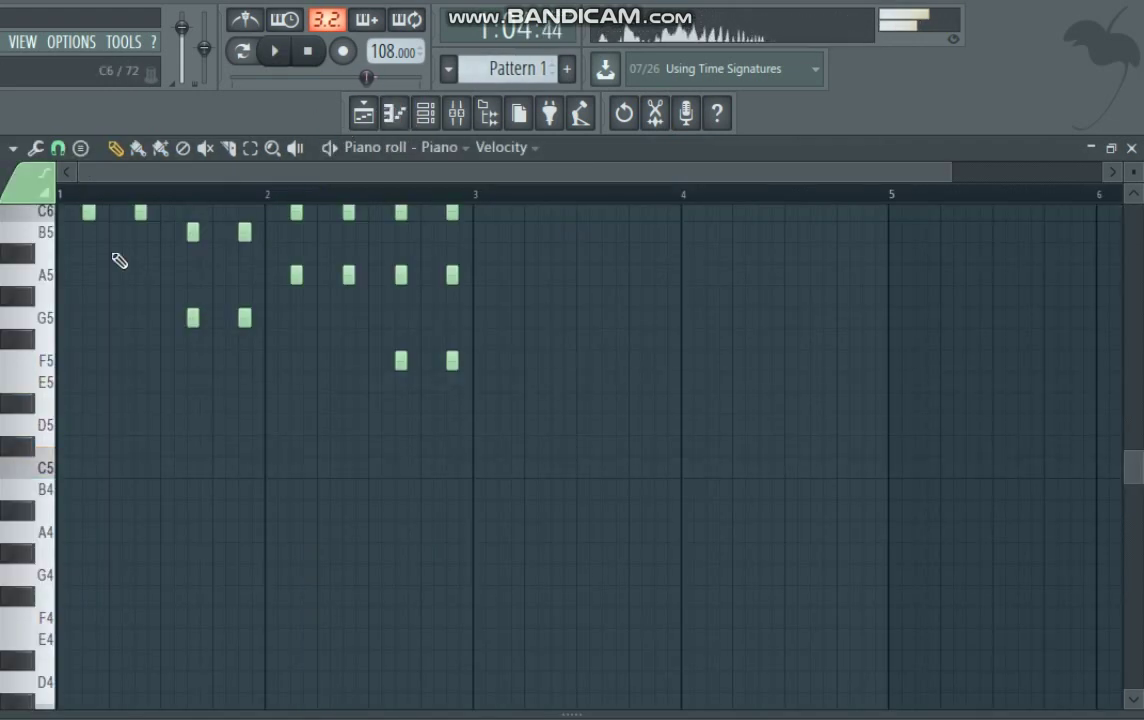
{"action": "left_click", "coordinate": [425, 112]}
{"action": "left_click", "coordinate": [110, 330]}
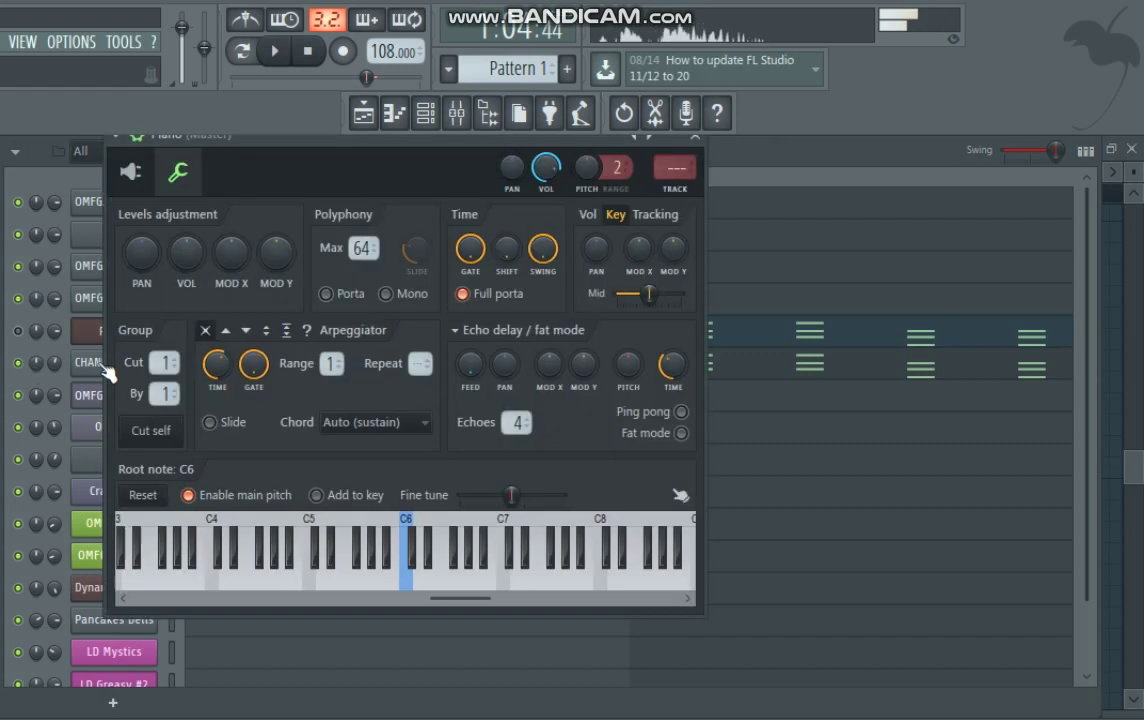
{"action": "left_click", "coordinate": [92, 368]}
{"action": "left_click", "coordinate": [365, 112]}
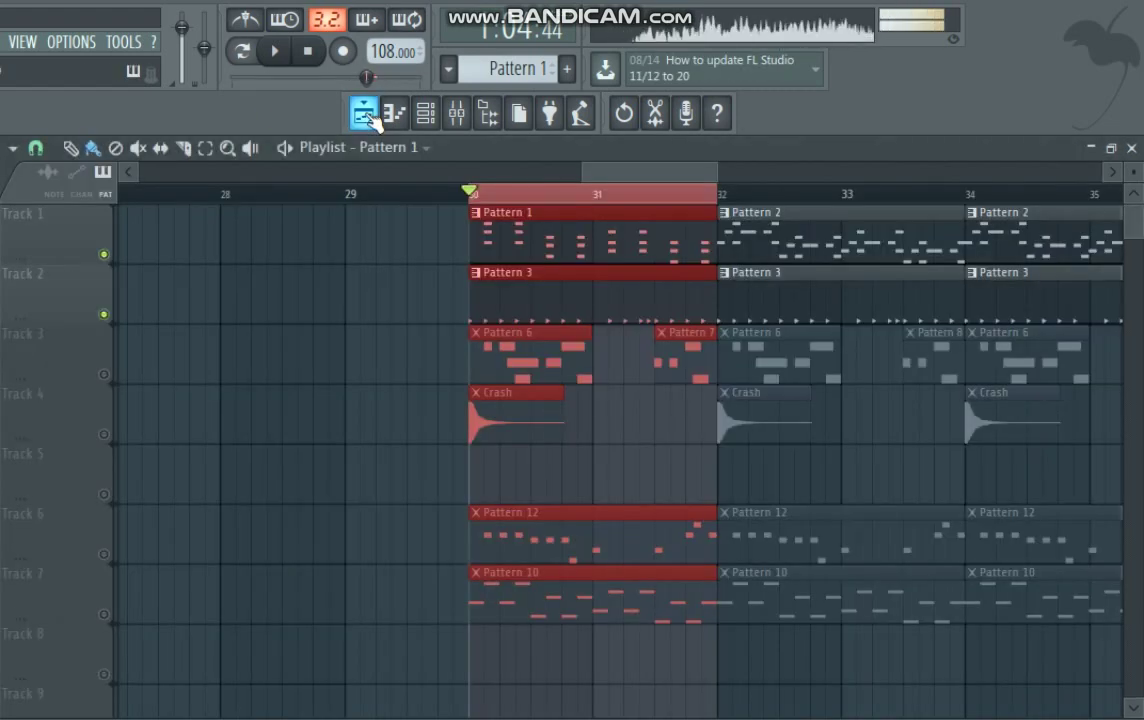
Play the loop of bars 30 to 32 and move the time selection to bars 32 to 34
{"action": "key", "text": "space"}
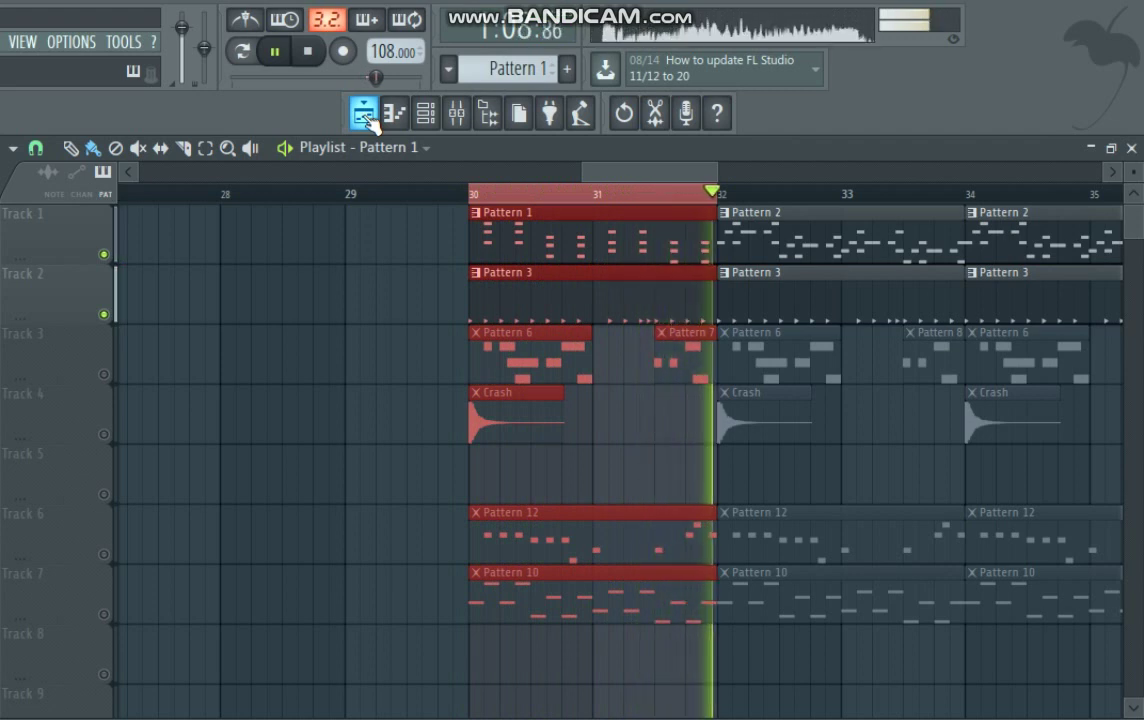
{"action": "left_click_drag", "start_coordinate": [720, 195], "coordinate": [970, 207]}
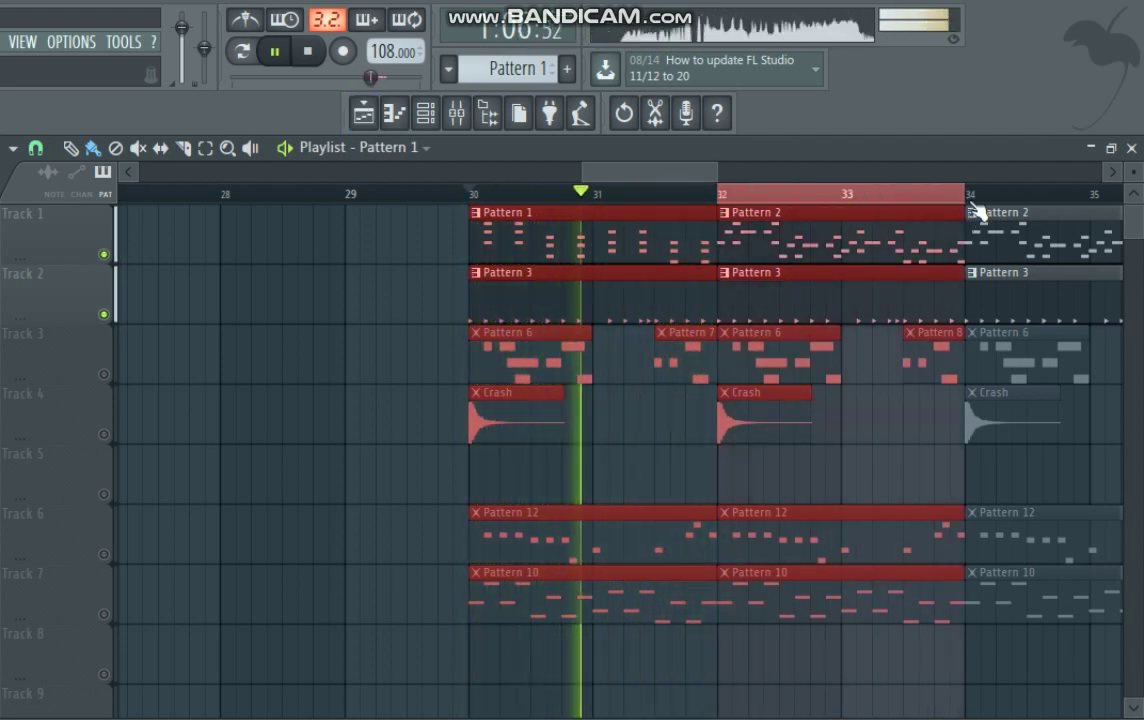
{"action": "key", "text": "space"}
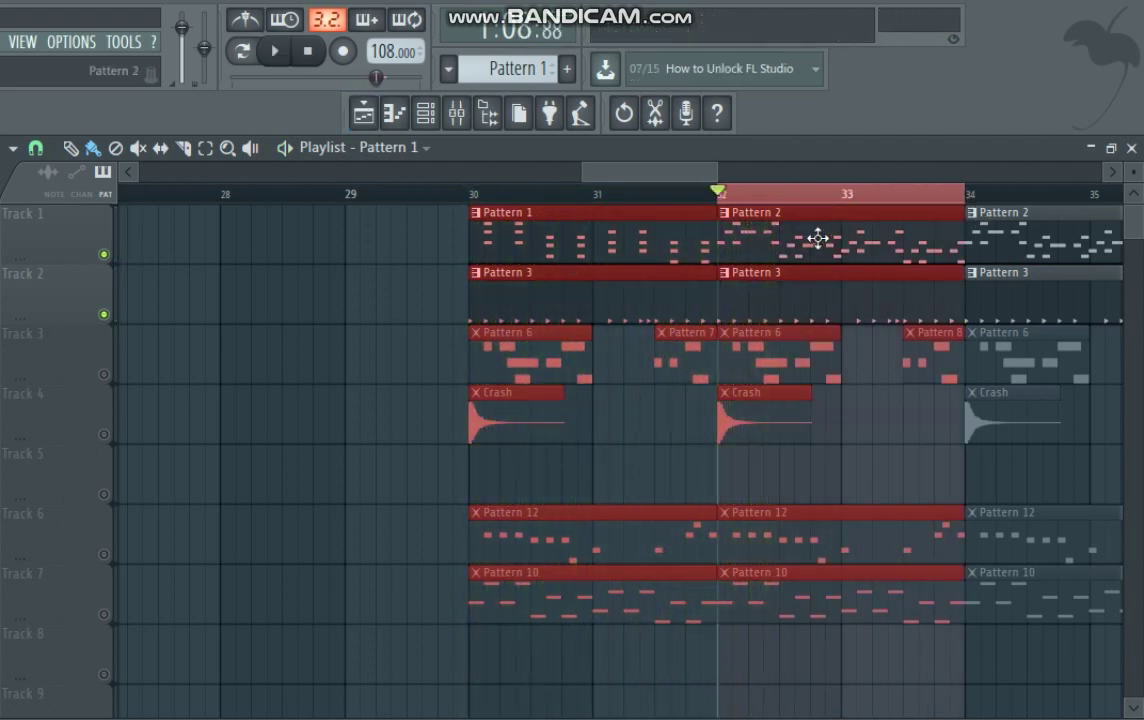
Try transposing all Piano notes of Pattern 2 down one octave, from C6 to C5, and preview them
{"action": "double_click", "coordinate": [818, 238]}
{"action": "scroll", "coordinate": [423, 360], "scroll_direction": "up", "scroll_amount": 3}
{"action": "left_click_drag", "start_coordinate": [63, 315], "coordinate": [63, 572]}
{"action": "left_click", "coordinate": [288, 352]}
{"action": "key", "text": "space"}
{"action": "key", "text": "space"}
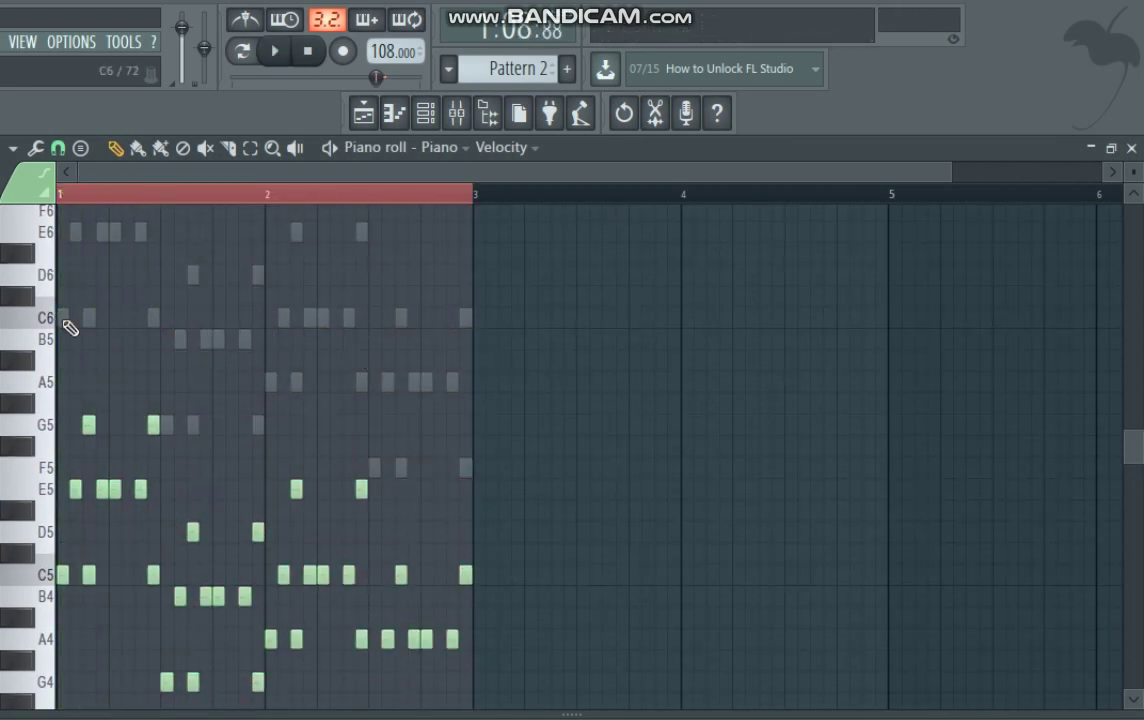
Try transposing all CHANGPIANOHARD_C5OGG notes of Pattern 2 down one octave, from C6 to C5, and play the pattern
{"action": "right_click", "coordinate": [63, 319]}
{"action": "right_click", "coordinate": [63, 319]}
{"action": "key", "text": "ctrl+a"}
{"action": "left_click_drag", "start_coordinate": [63, 318], "coordinate": [56, 567]}
{"action": "left_click", "coordinate": [219, 308]}
{"action": "key", "text": "space"}
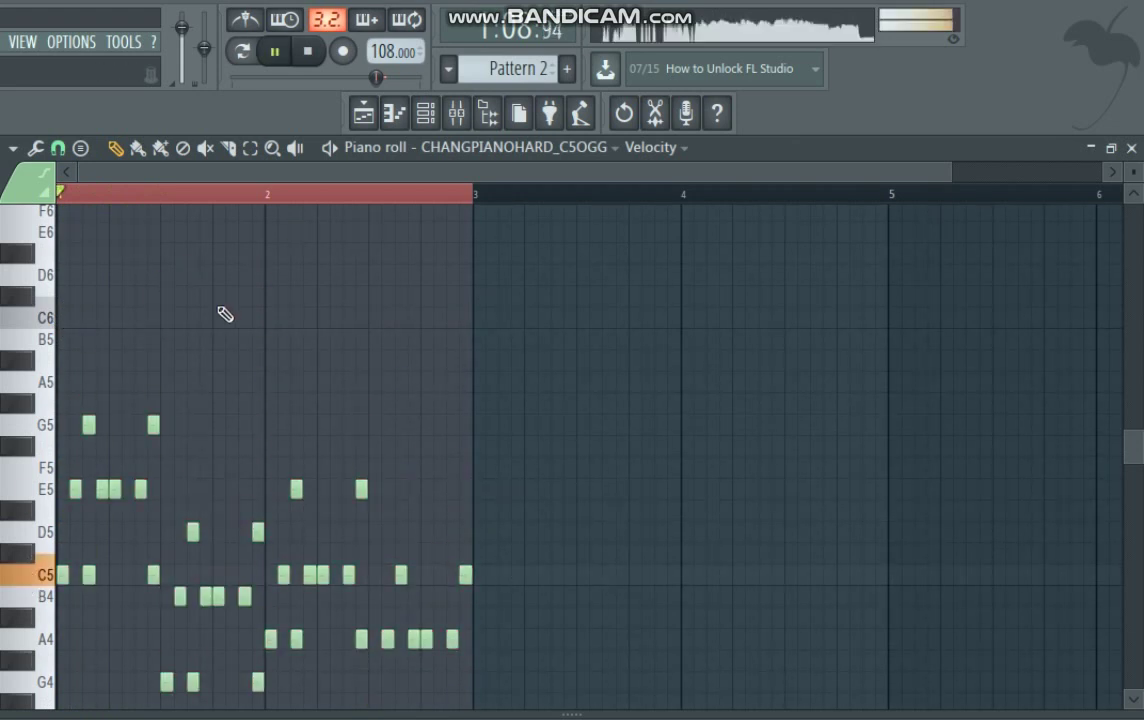
{"action": "key", "text": "space"}
{"action": "key", "text": "space"}
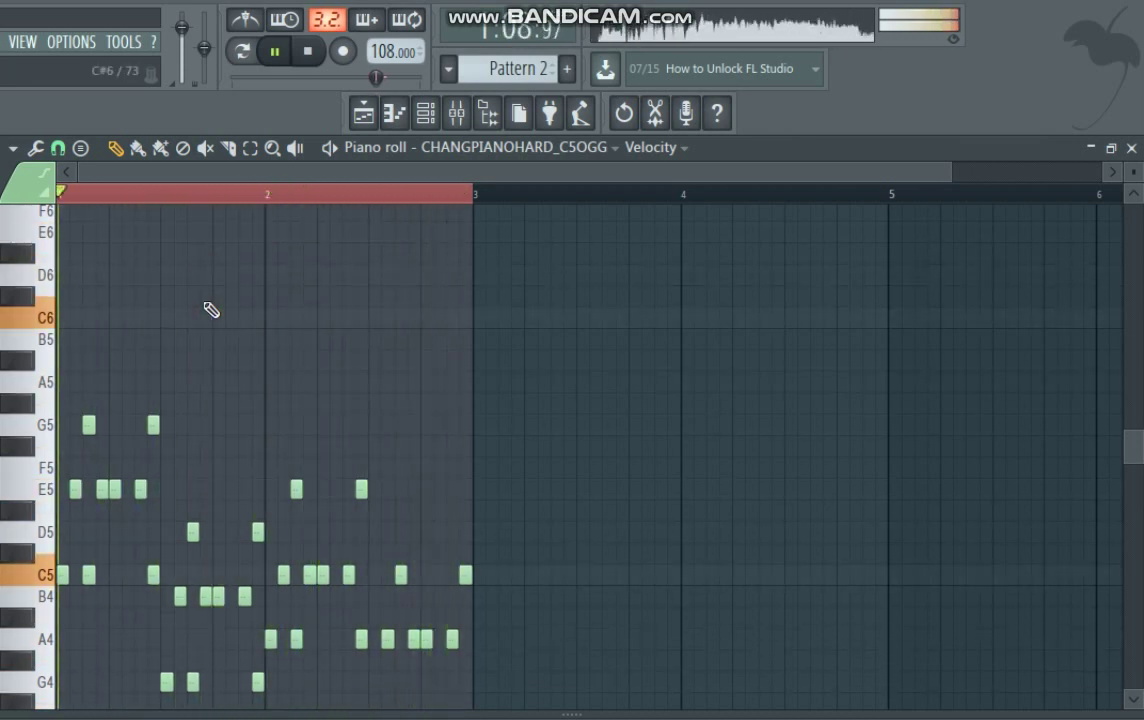
Unsolo the tracks in the playlist and play the whole arrangement from bar 1 without a time selection
{"action": "left_click", "coordinate": [364, 114]}
{"action": "left_click_drag", "start_coordinate": [631, 174], "coordinate": [190, 174]}
{"action": "key", "text": "ctrl+a"}
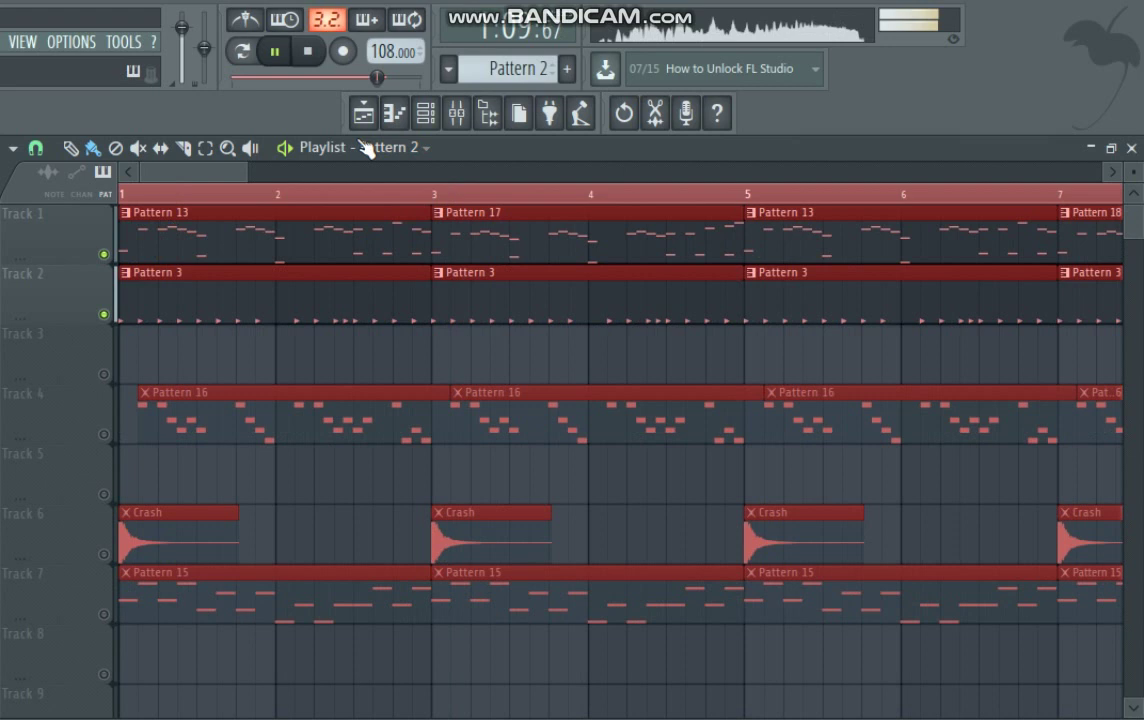
{"action": "scroll", "coordinate": [376, 284], "scroll_direction": "down", "scroll_amount": 5}
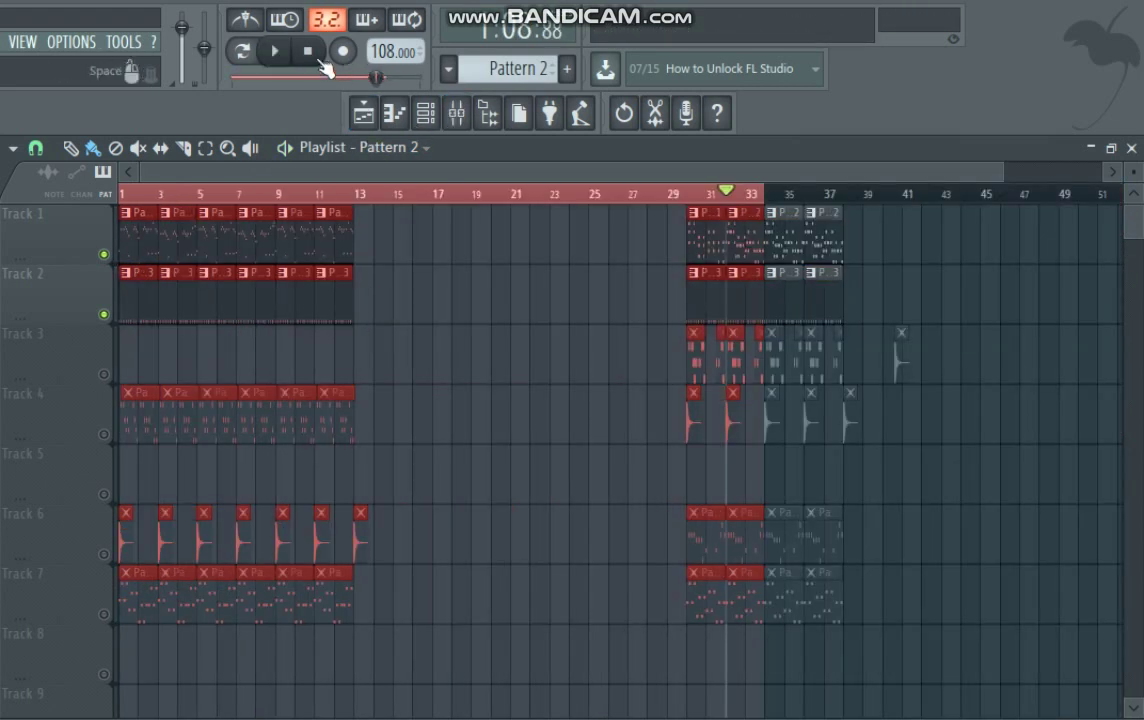
{"action": "right_click", "coordinate": [105, 255]}
{"action": "key", "text": "space"}
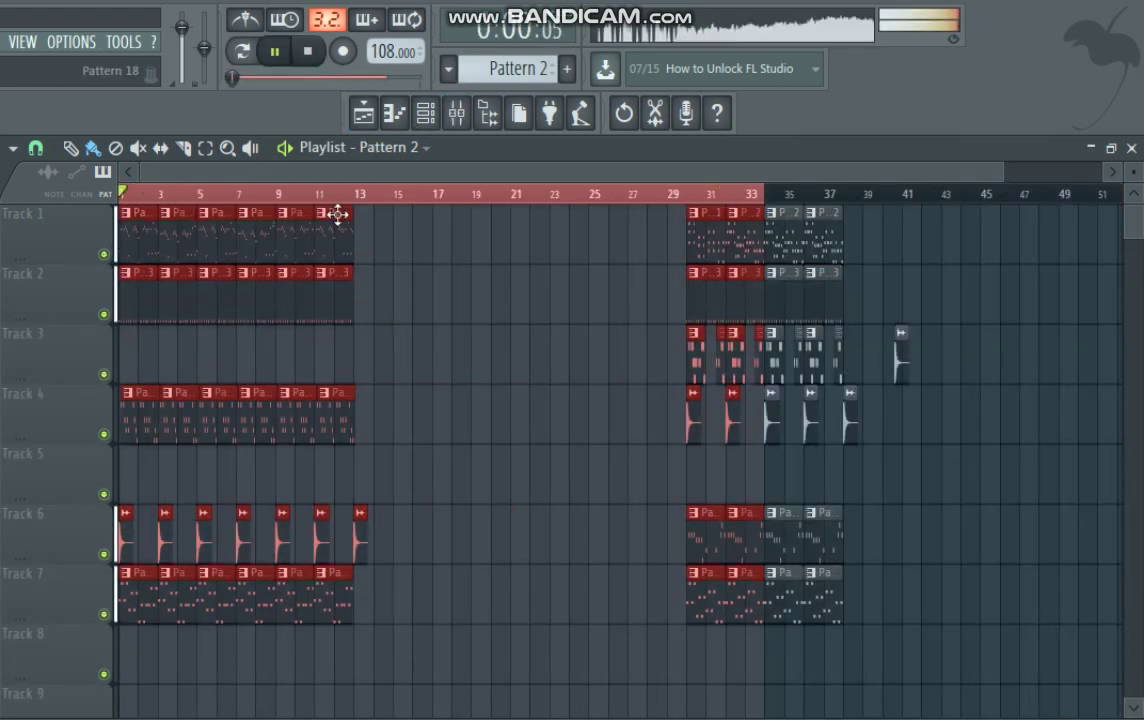
{"action": "left_click", "coordinate": [762, 196], "text": "ctrl"}
{"action": "key", "text": "space"}
{"action": "left_click", "coordinate": [419, 354], "text": "ctrl"}
{"action": "scroll", "coordinate": [442, 414], "scroll_direction": "up", "scroll_amount": 3}
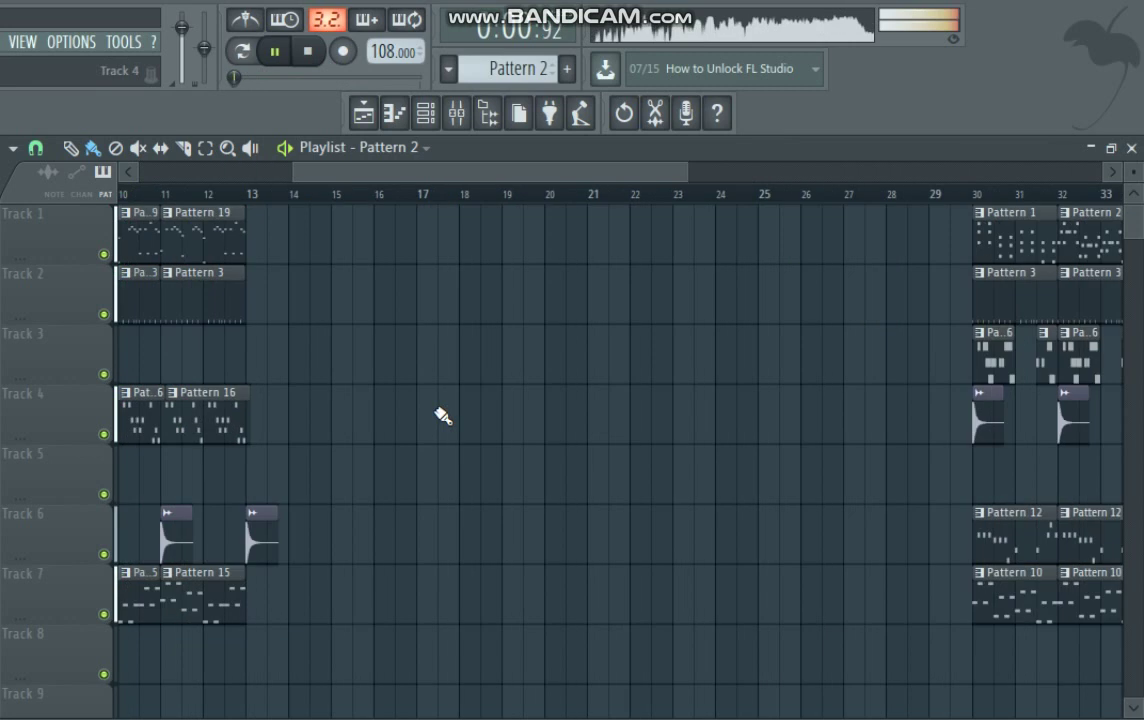
Follow playback of the first section up to about bar 13, listening with track 7 muted
{"action": "left_click_drag", "start_coordinate": [393, 172], "coordinate": [250, 172]}
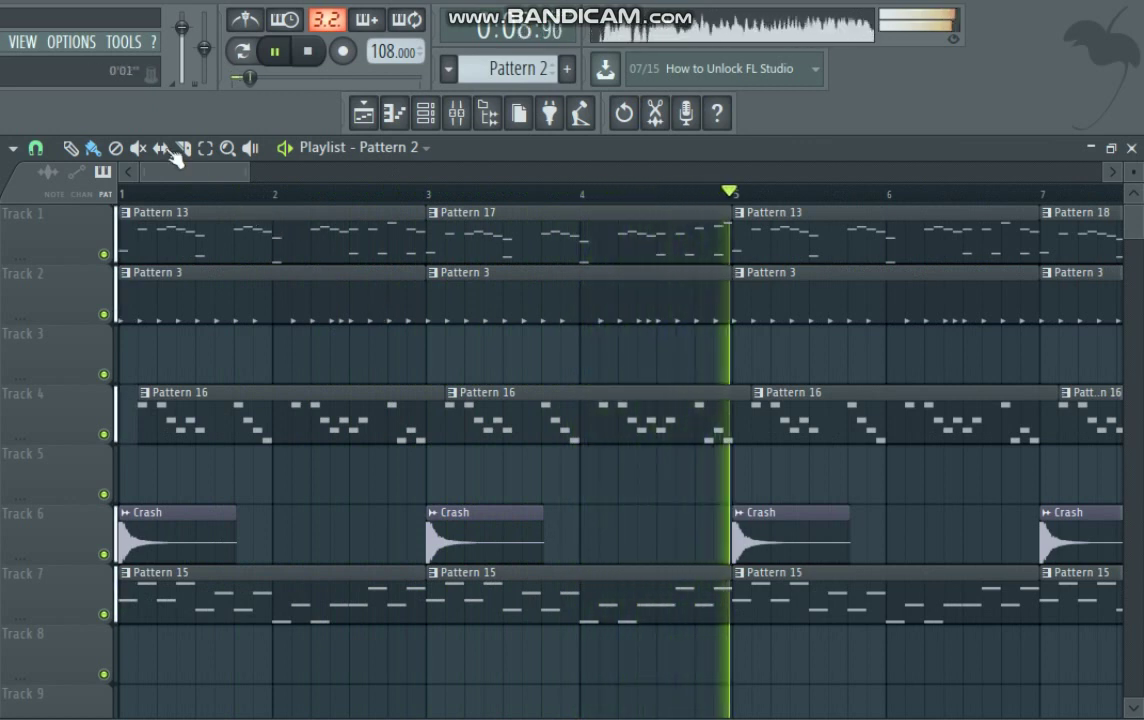
{"action": "left_click_drag", "start_coordinate": [161, 172], "coordinate": [244, 172]}
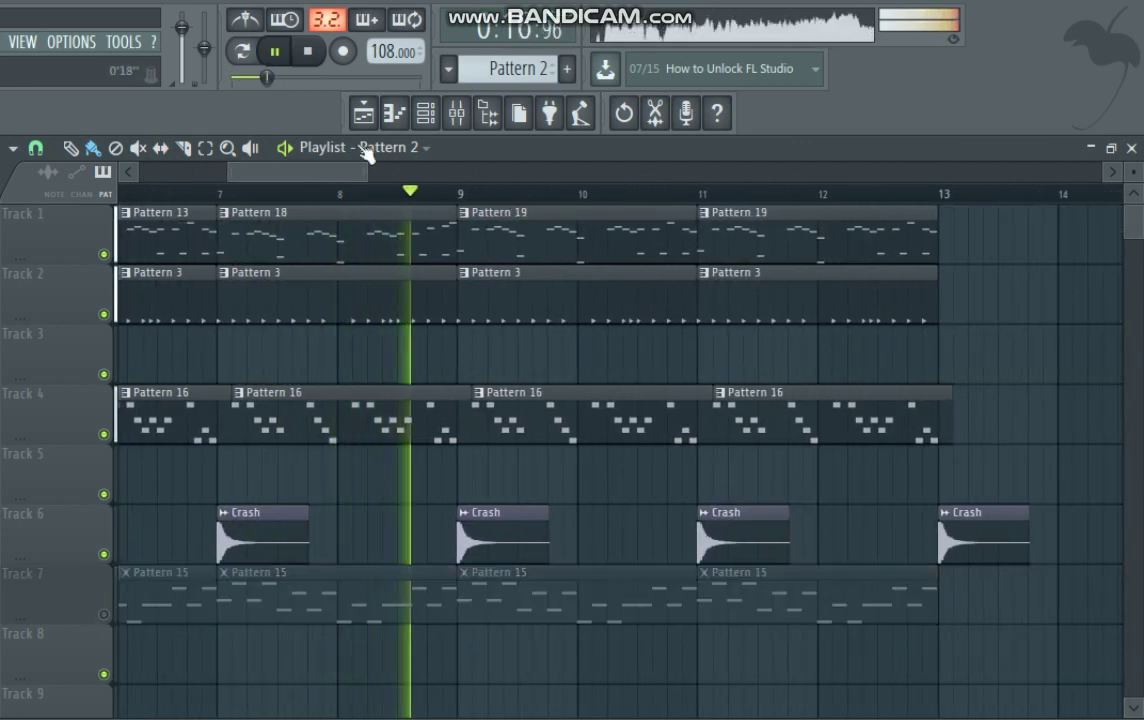
{"action": "scroll", "coordinate": [620, 430], "scroll_direction": "down", "scroll_amount": 3}
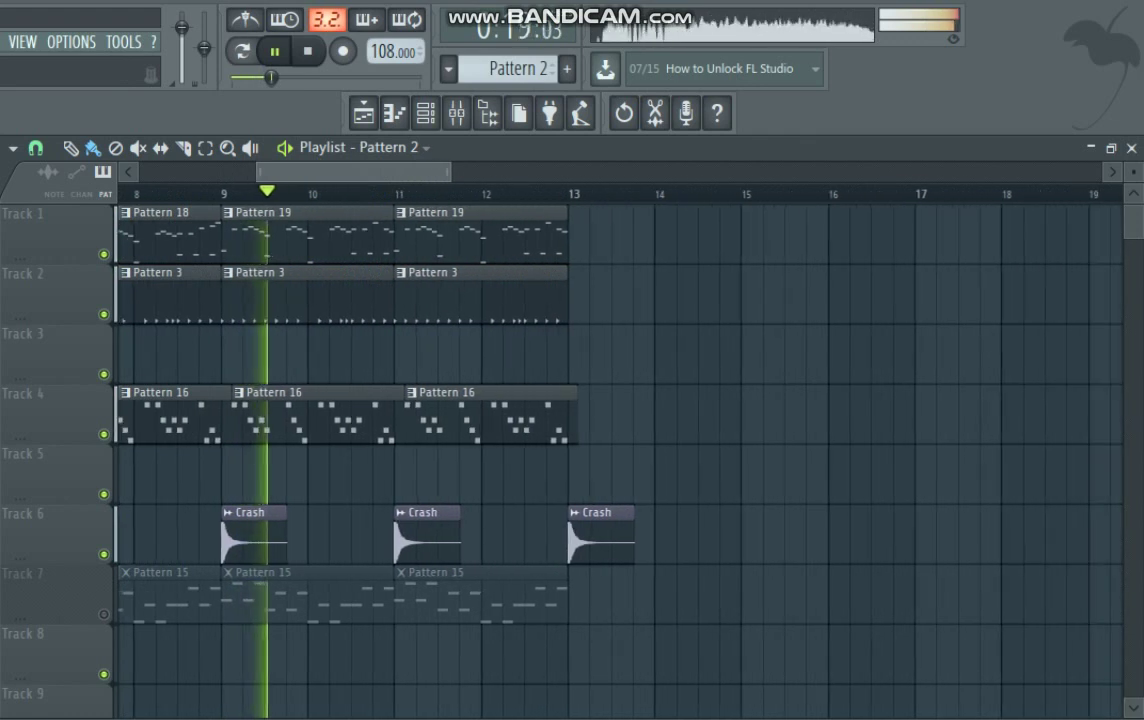
{"action": "scroll", "coordinate": [620, 430], "scroll_direction": "down", "scroll_amount": 4}
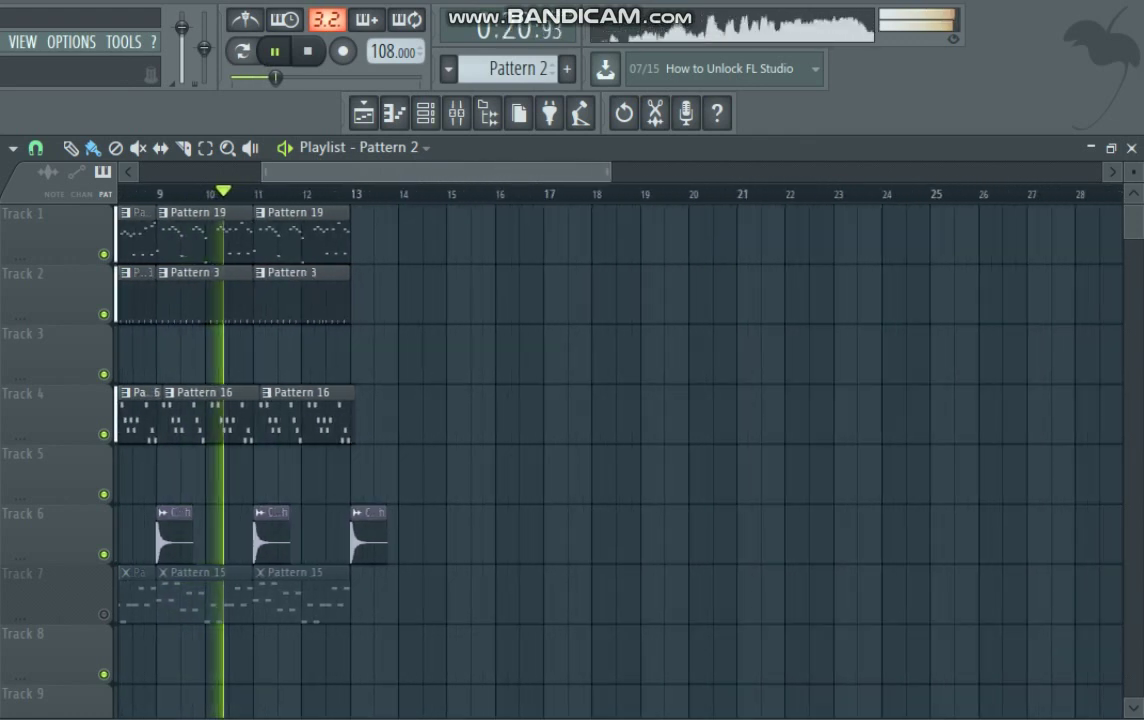
{"action": "scroll", "coordinate": [620, 430], "scroll_direction": "down", "scroll_amount": 3}
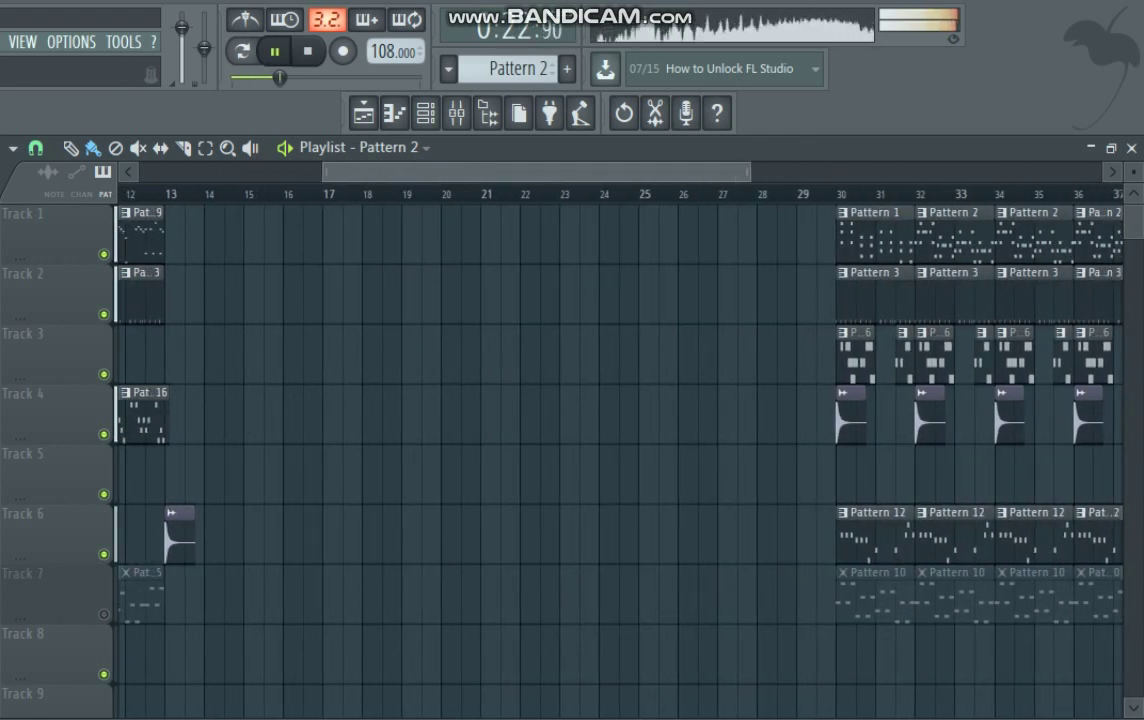
{"action": "scroll", "coordinate": [620, 430], "scroll_direction": "right", "scroll_amount": 1}
{"action": "scroll", "coordinate": [620, 430], "scroll_direction": "left", "scroll_amount": 4}
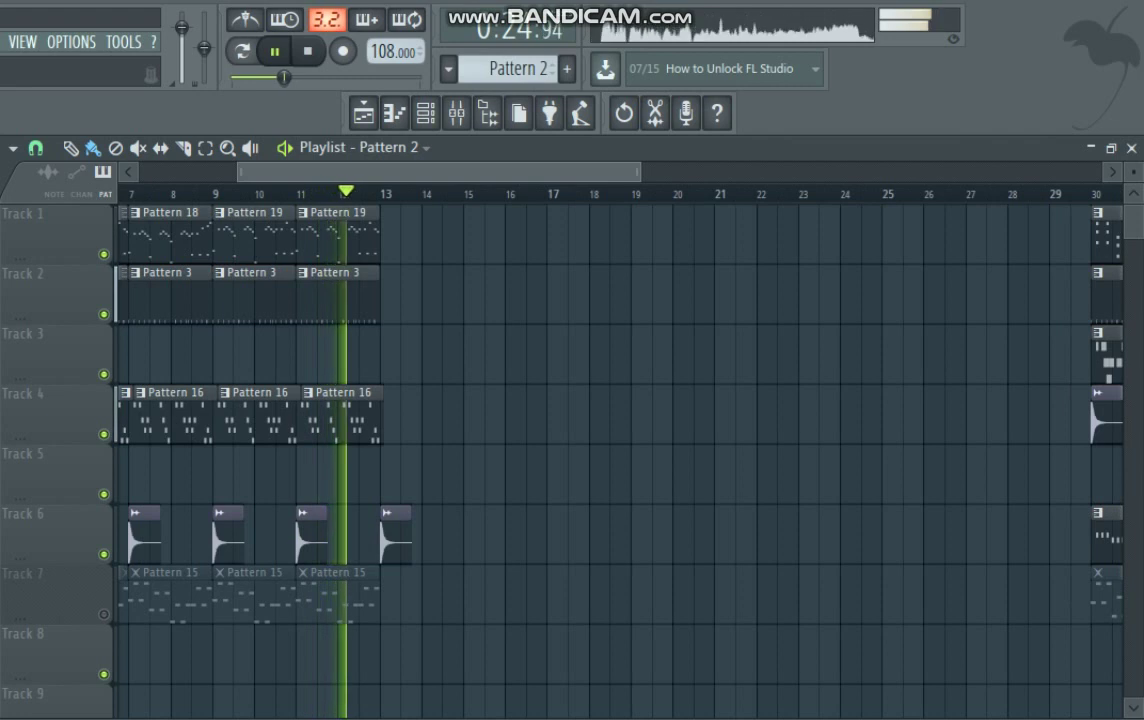
Mute tracks 14, 15 and 16 and play the second section from bar 30
{"action": "scroll", "coordinate": [620, 430], "scroll_direction": "up", "scroll_amount": 3}
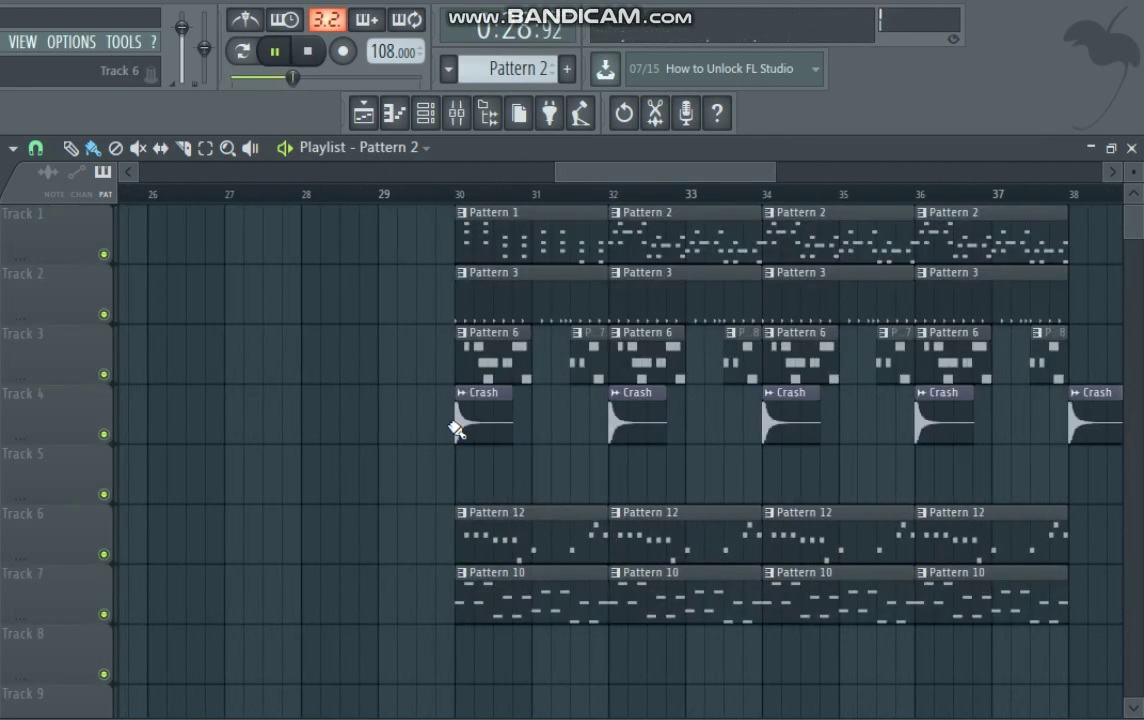
{"action": "scroll", "coordinate": [452, 421], "scroll_direction": "down", "scroll_amount": 5}
{"action": "left_click", "coordinate": [104, 614]}
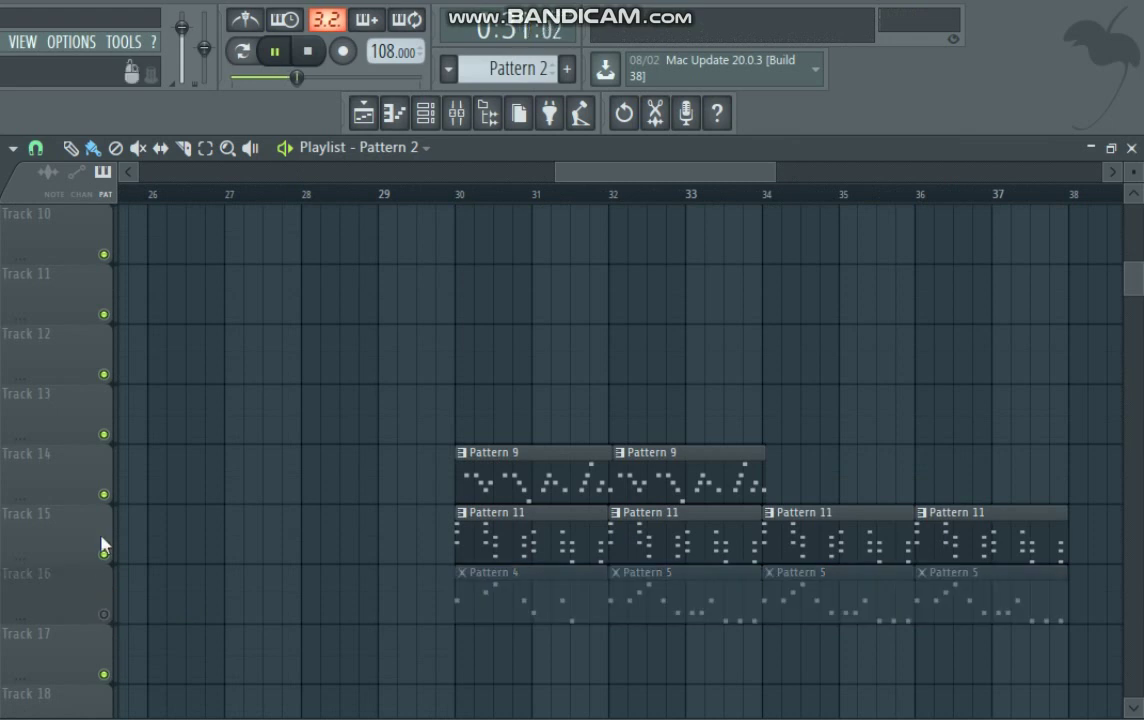
{"action": "left_click", "coordinate": [104, 554]}
{"action": "left_click", "coordinate": [104, 494]}
{"action": "scroll", "coordinate": [271, 528], "scroll_direction": "up", "scroll_amount": 5}
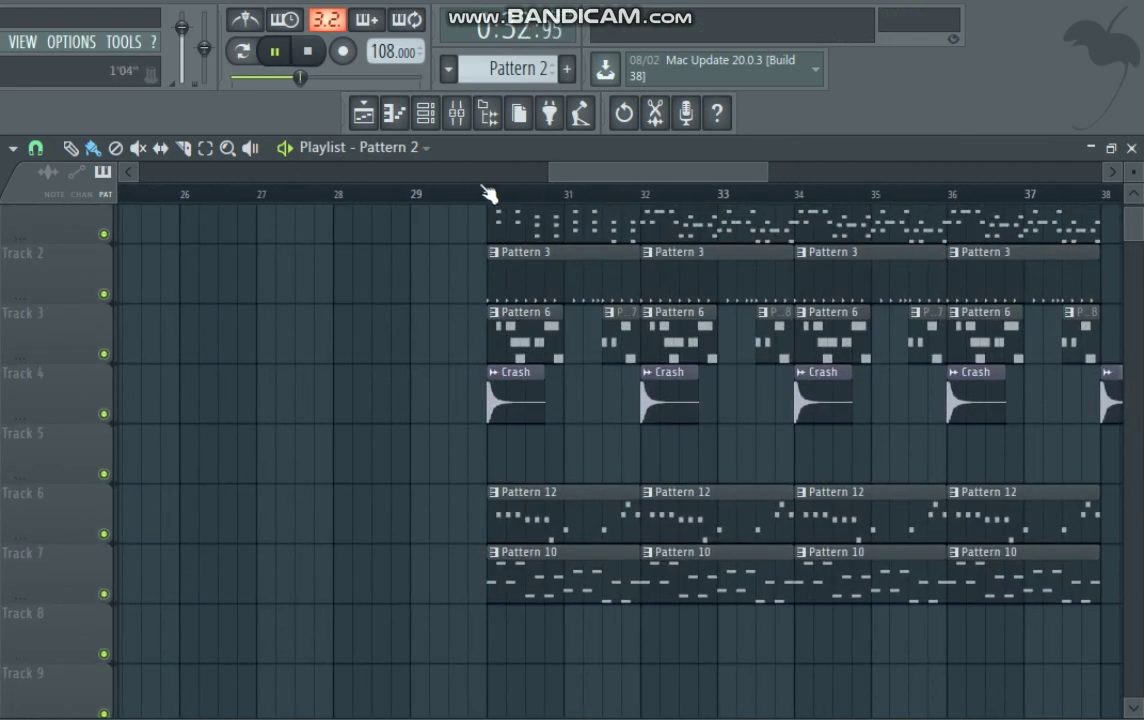
{"action": "left_click_drag", "start_coordinate": [537, 257], "coordinate": [519, 707]}
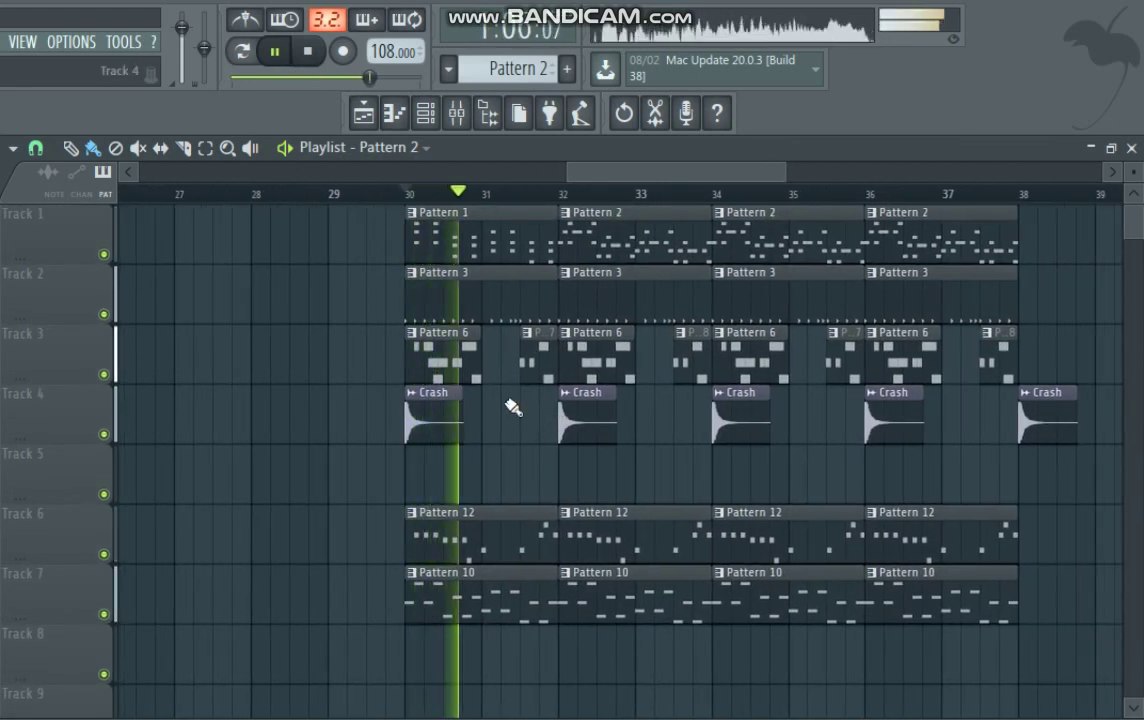
Transpose all Piano notes of Pattern 2 up one octave, from C5 to C6
{"action": "double_click", "coordinate": [638, 242]}
{"action": "key", "text": "space"}
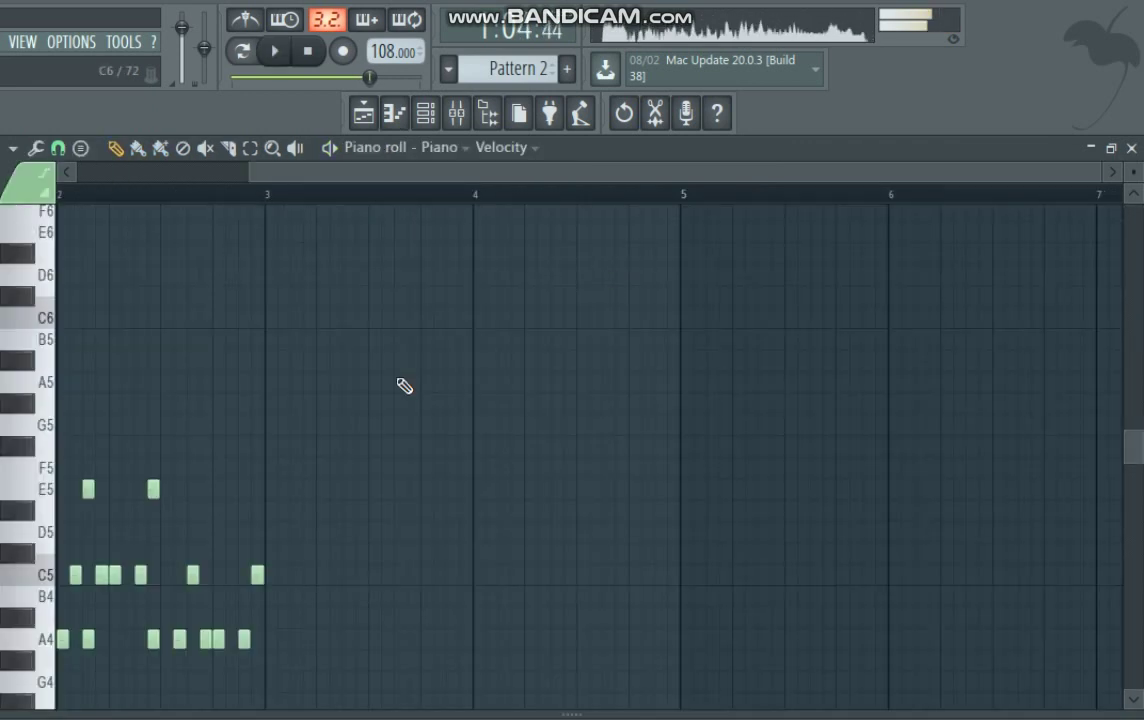
{"action": "key", "text": "ctrl+a"}
{"action": "left_click_drag", "start_coordinate": [62, 428], "coordinate": [55, 250]}
{"action": "scroll", "coordinate": [57, 250], "scroll_direction": "up", "scroll_amount": 1}
{"action": "key", "text": "Down"}
{"action": "key", "text": "Down"}
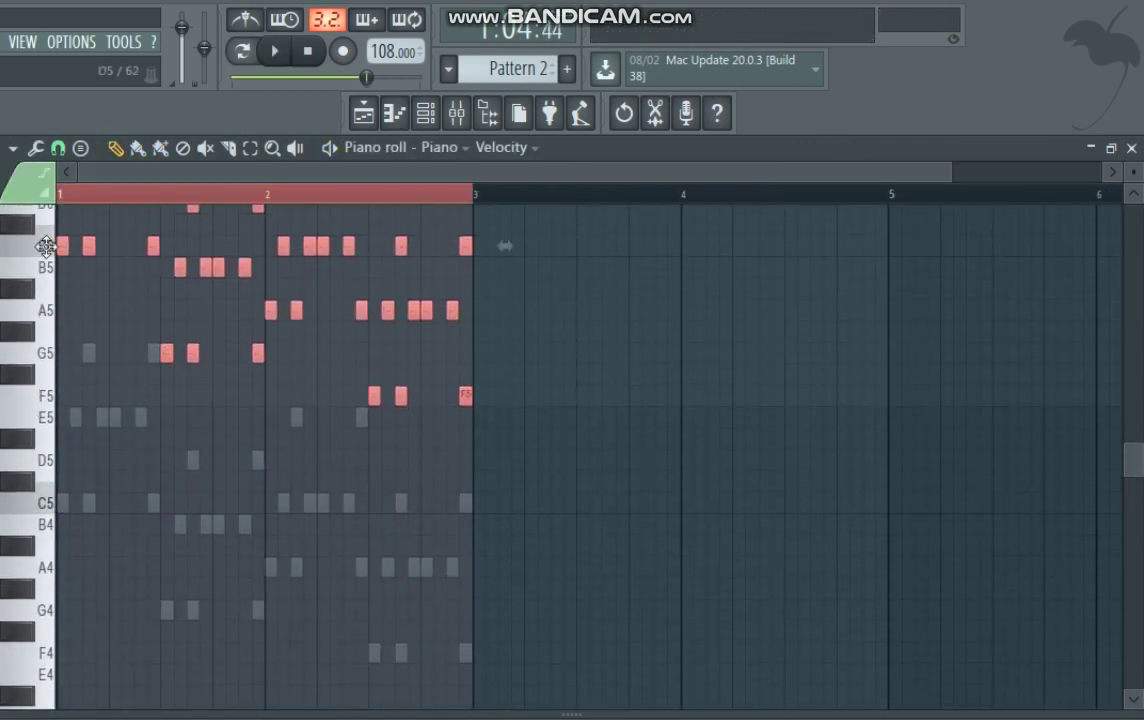
Transpose all CHANGPIANOHARD_C5OGG notes of Pattern 2 up one octave and return to the playlist
{"action": "double_click", "coordinate": [77, 418]}
{"action": "key", "text": "ctrl+a"}
{"action": "key", "text": "Up"}
{"action": "key", "text": "Up"}
{"action": "key", "text": "Up"}
{"action": "key", "text": "Up"}
{"action": "key", "text": "Up"}
{"action": "key", "text": "Up"}
{"action": "key", "text": "Up"}
{"action": "key", "text": "Up"}
{"action": "key", "text": "Up"}
{"action": "key", "text": "Up"}
{"action": "key", "text": "Up"}
{"action": "key", "text": "Up"}
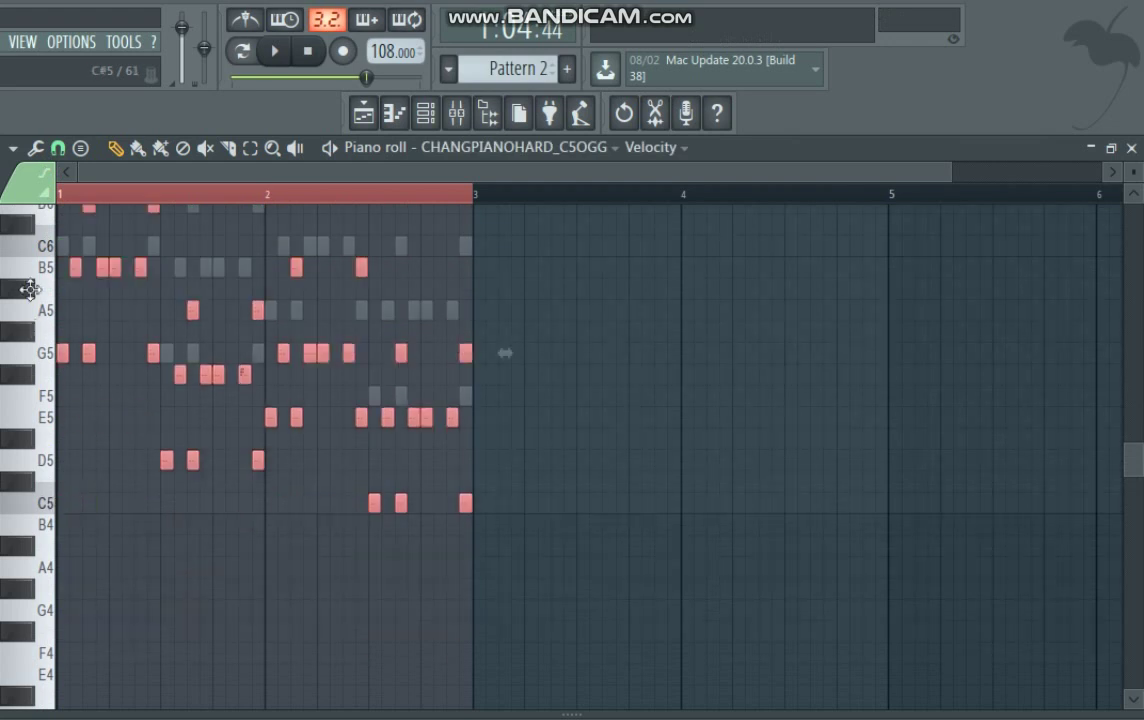
{"action": "left_click", "coordinate": [362, 115]}
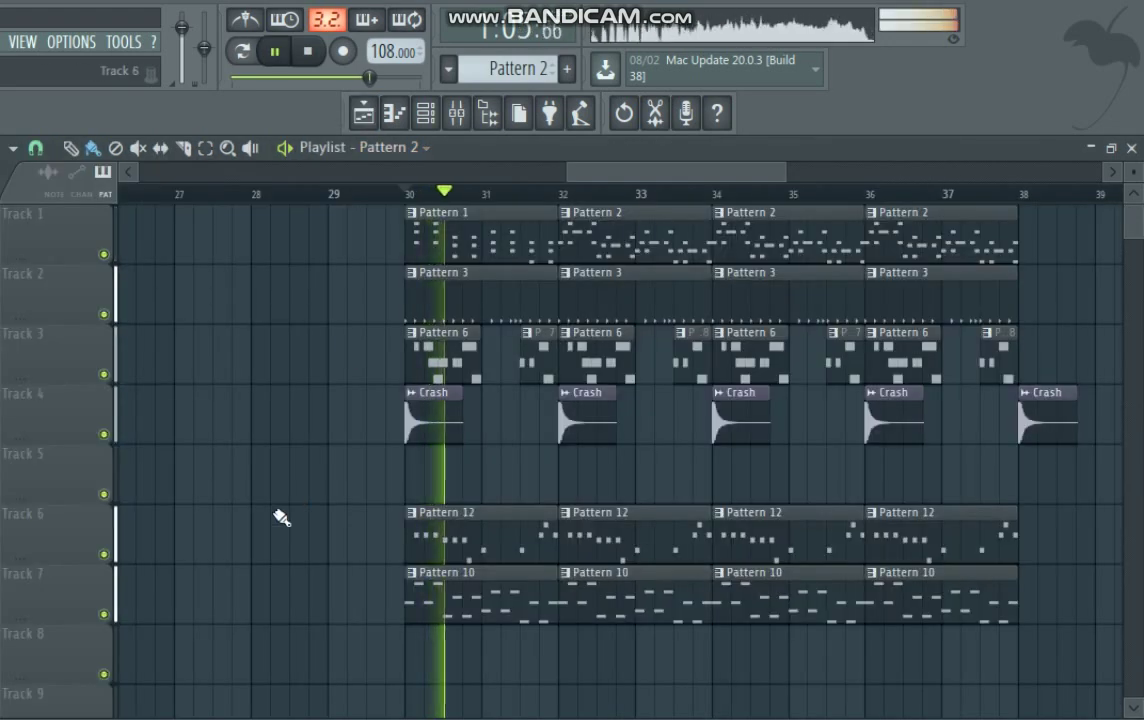
Move the stray Crash clip after the second section from track 3 to track 4 at about bar 41
{"action": "left_click_drag", "start_coordinate": [771, 397], "coordinate": [620, 425]}
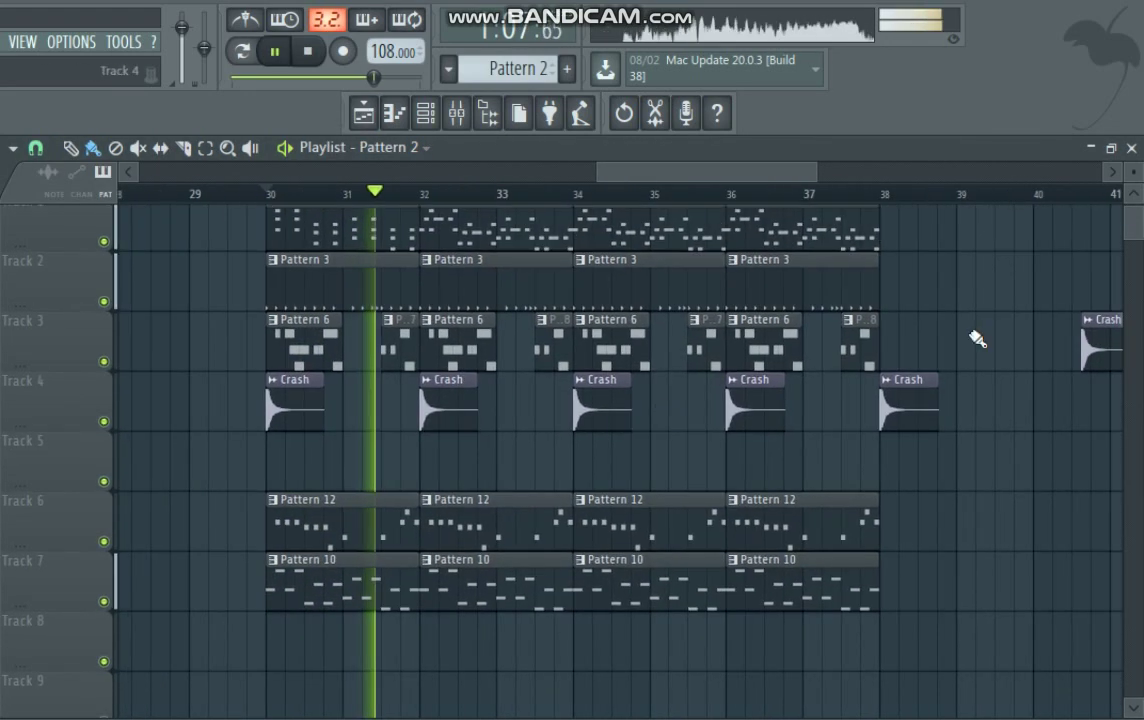
{"action": "left_click_drag", "start_coordinate": [1102, 372], "coordinate": [1118, 401]}
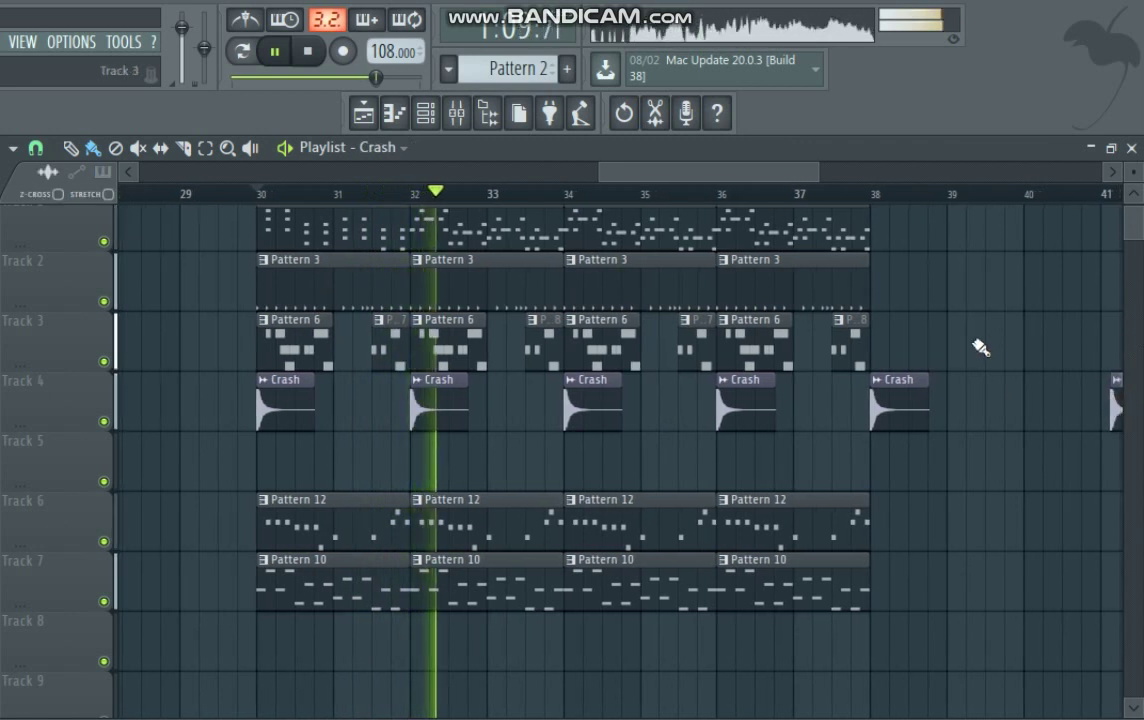
{"action": "left_click_drag", "start_coordinate": [894, 387], "coordinate": [929, 467]}
{"action": "left_click_drag", "start_coordinate": [634, 170], "coordinate": [644, 170]}
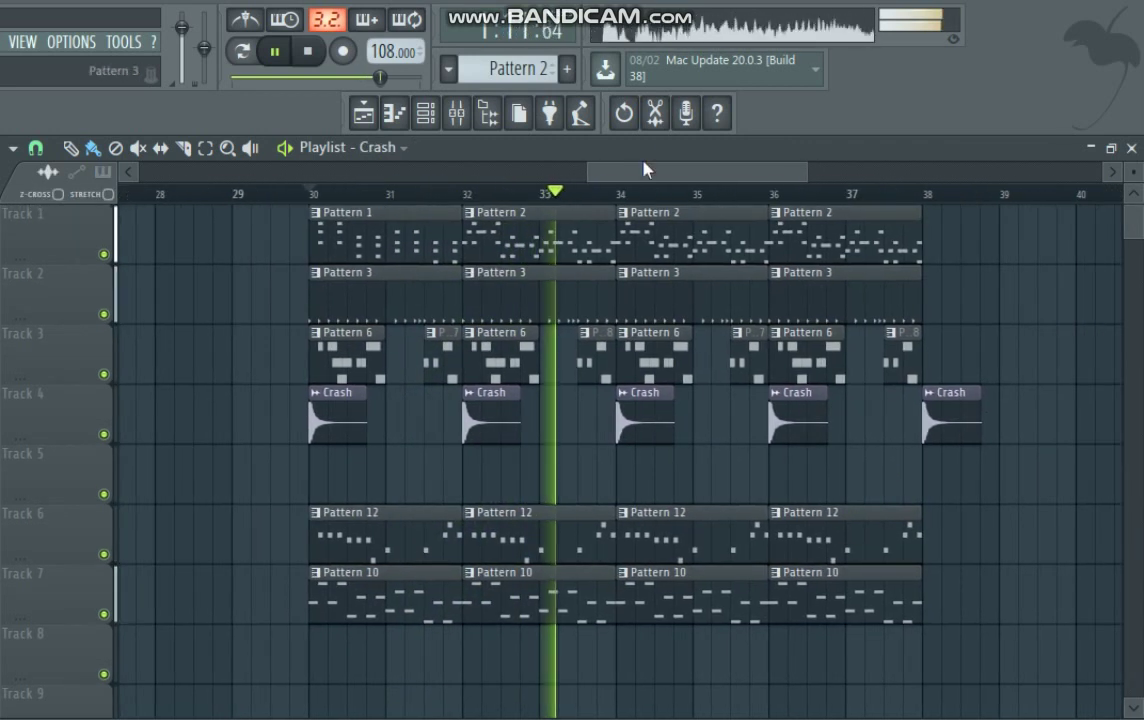
{"action": "scroll", "coordinate": [648, 185], "scroll_direction": "up", "scroll_amount": 6}
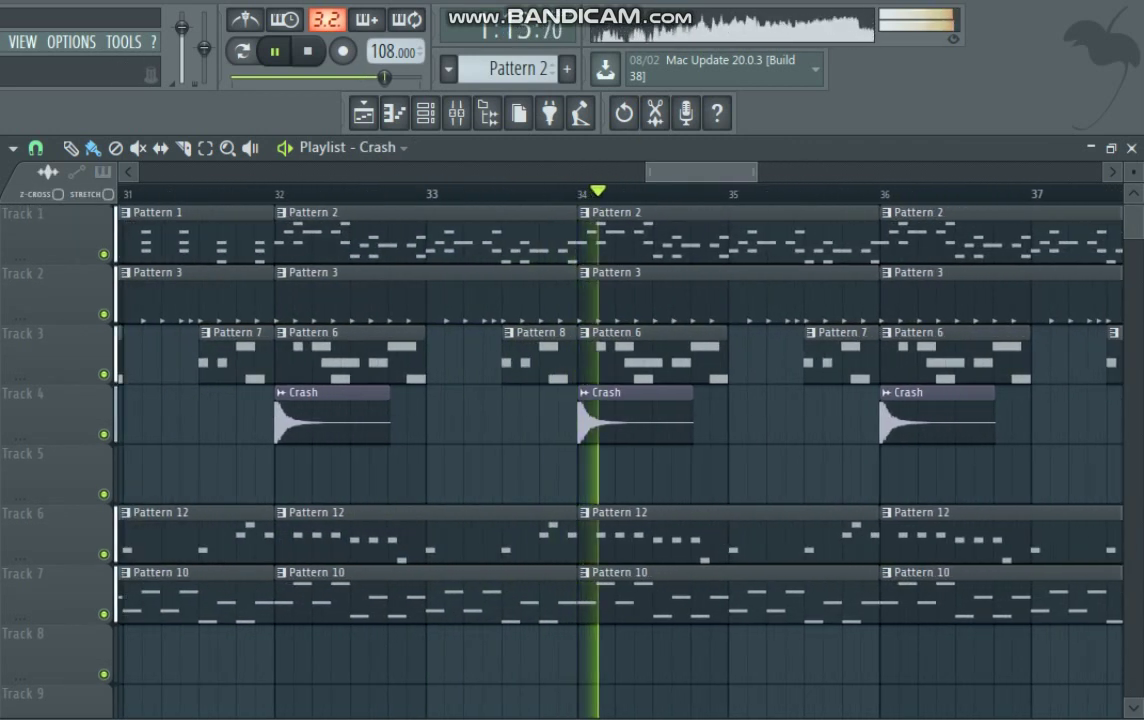